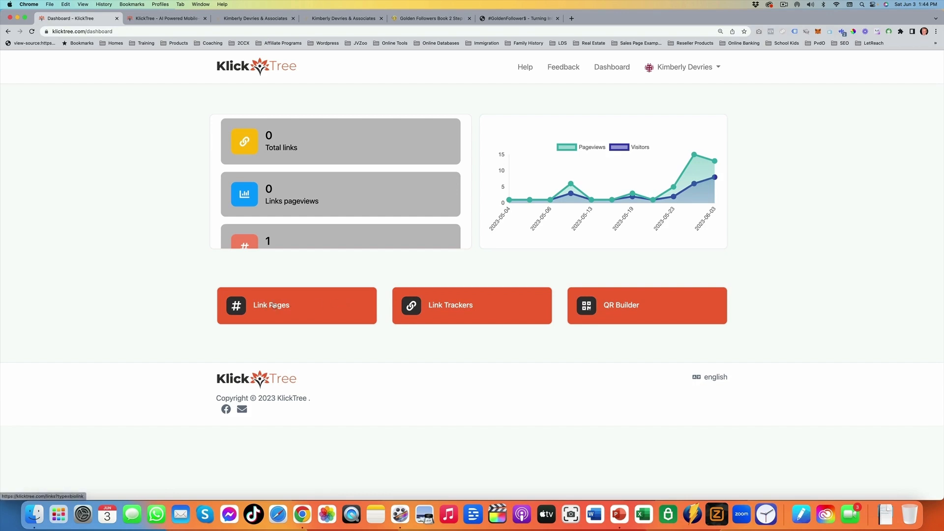
Step: Start a new link page from the Link Pages section and enter Testing as its short URL alias
{"action": "left_click", "coordinate": [273, 306]}
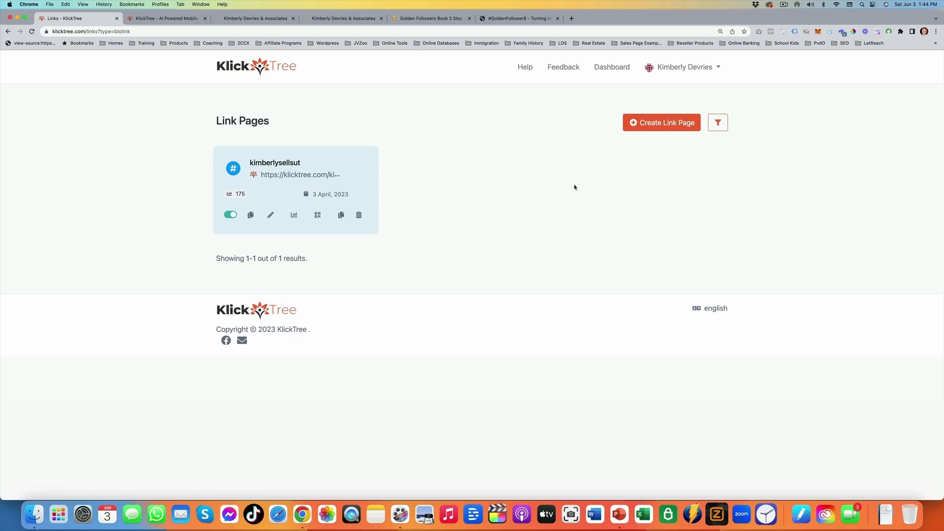
{"action": "left_click", "coordinate": [651, 131]}
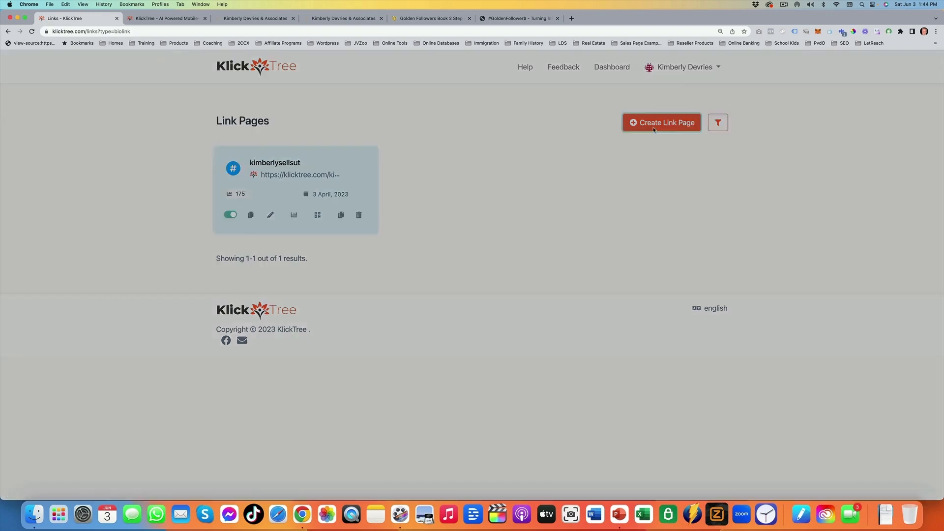
{"action": "left_click", "coordinate": [524, 257]}
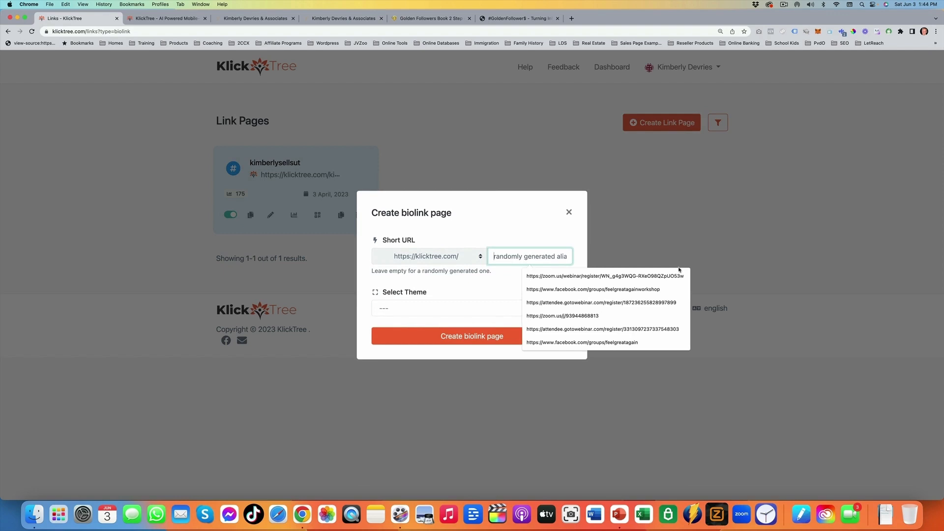
{"action": "type", "text": "Testing"}
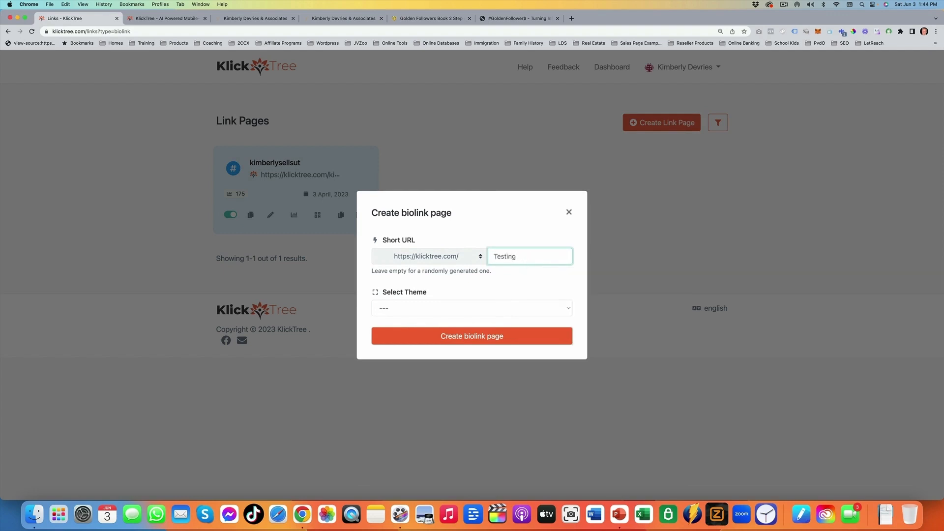
Step: Try the Supplements theme and look through its full-page preview, closing the preview when done
{"action": "left_click", "coordinate": [457, 309]}
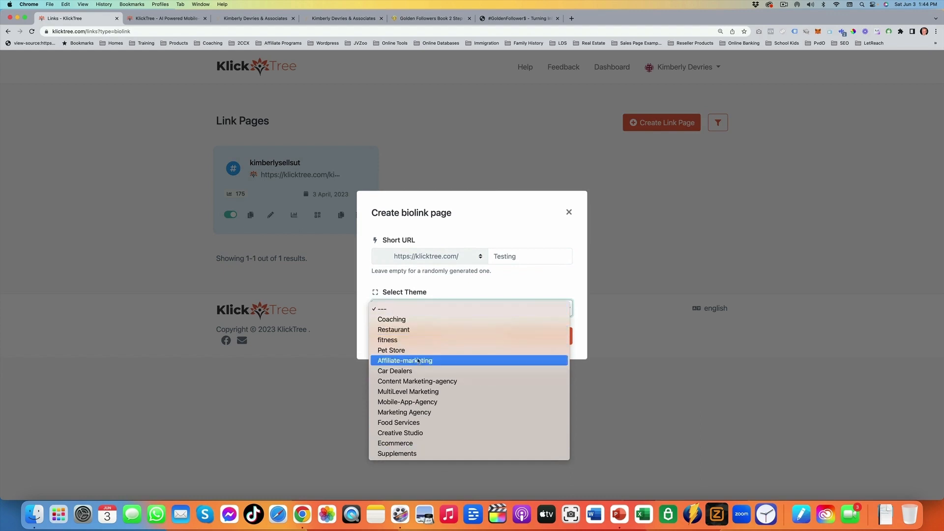
{"action": "left_click", "coordinate": [412, 454]}
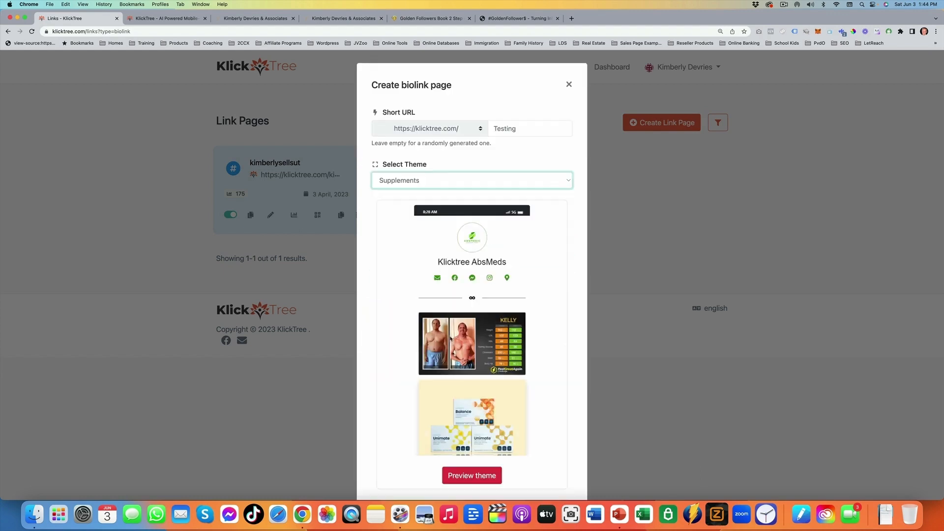
{"action": "scroll", "coordinate": [464, 274], "scroll_direction": "down", "scroll_amount": 2}
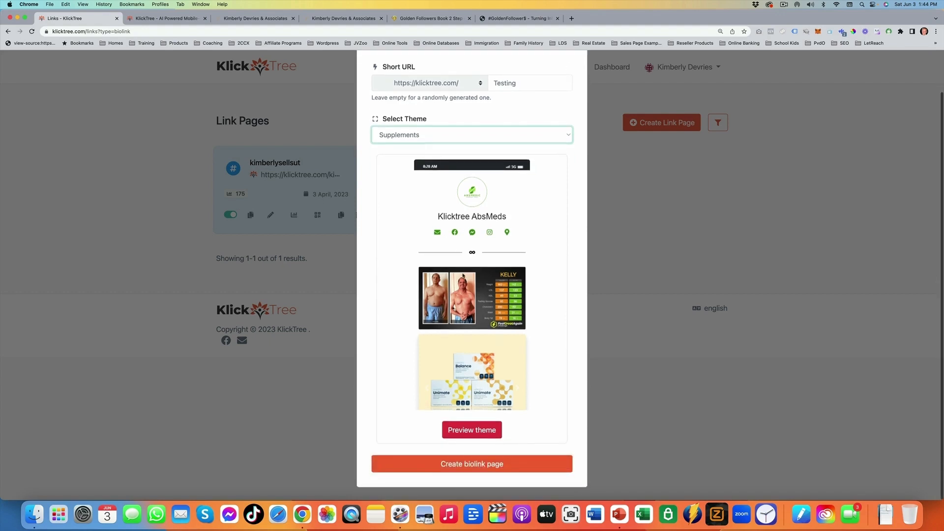
{"action": "scroll", "coordinate": [468, 314], "scroll_direction": "up", "scroll_amount": 2}
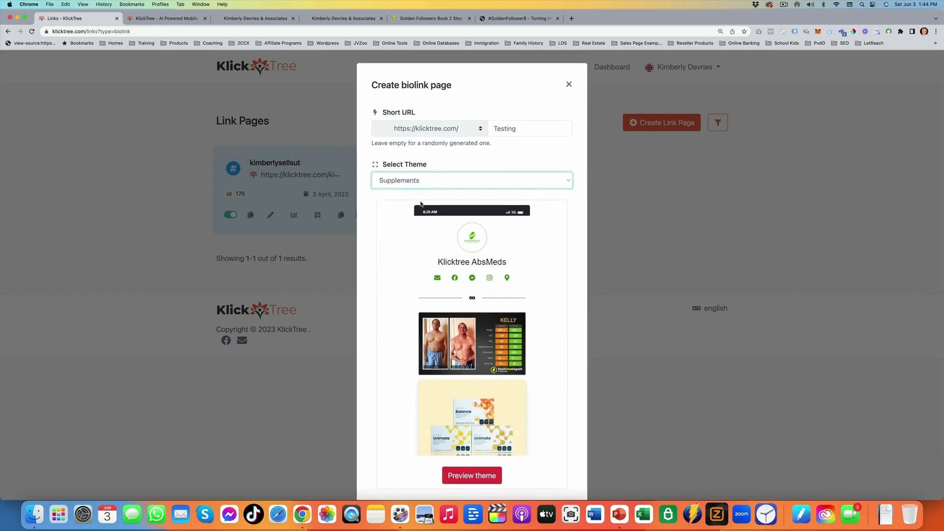
{"action": "scroll", "coordinate": [446, 257], "scroll_direction": "down", "scroll_amount": 2}
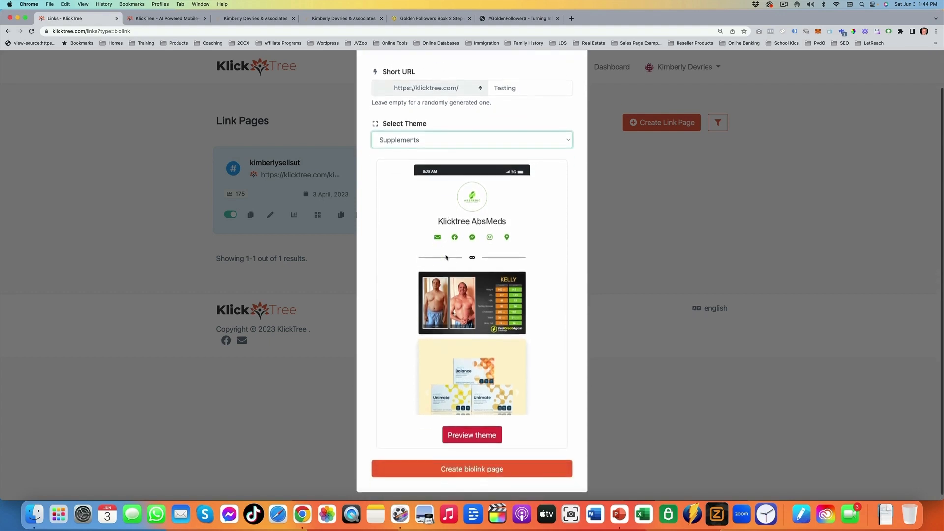
{"action": "left_click", "coordinate": [481, 435]}
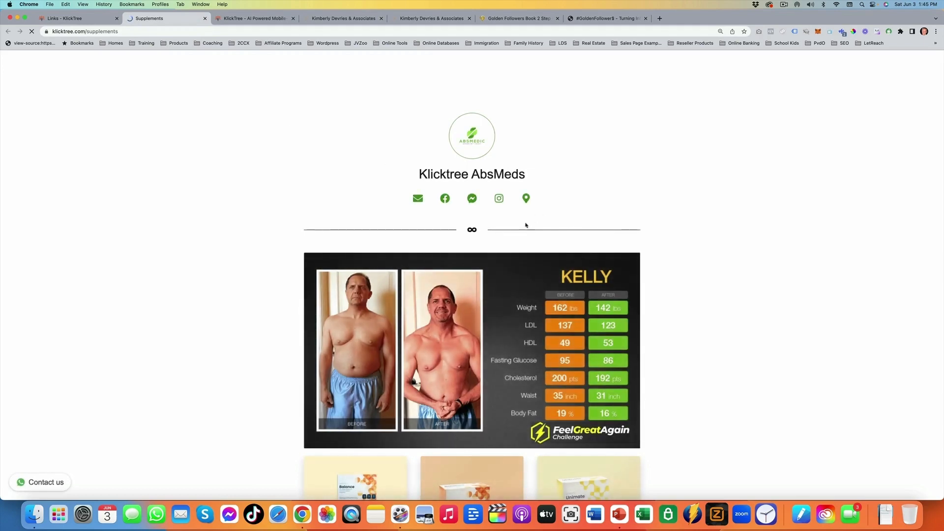
{"action": "scroll", "coordinate": [521, 224], "scroll_direction": "down", "scroll_amount": 10}
{"action": "scroll", "coordinate": [513, 226], "scroll_direction": "up", "scroll_amount": 10}
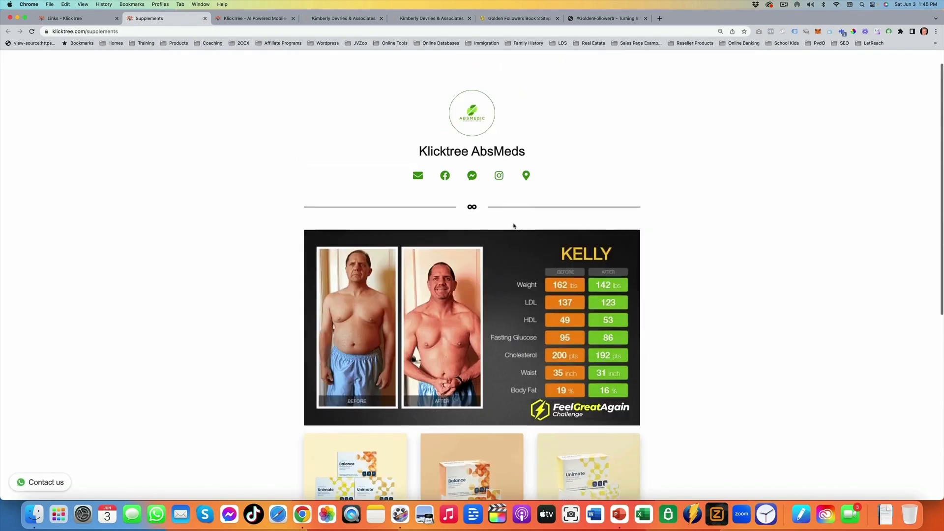
{"action": "key", "text": "super+w"}
Step: Switch the theme to Coaching and look over its thumbnail preview
{"action": "left_click", "coordinate": [442, 188]}
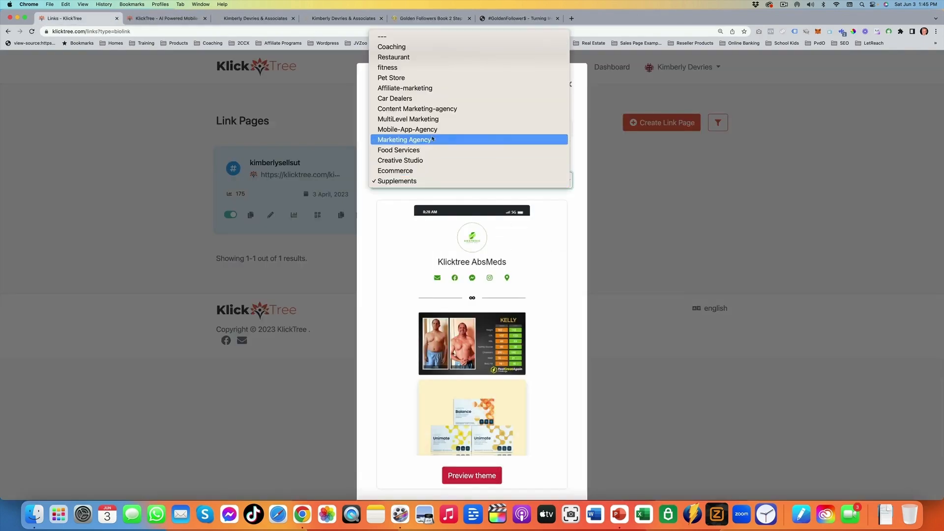
{"action": "left_click", "coordinate": [428, 46]}
{"action": "scroll", "coordinate": [485, 333], "scroll_direction": "down", "scroll_amount": 2}
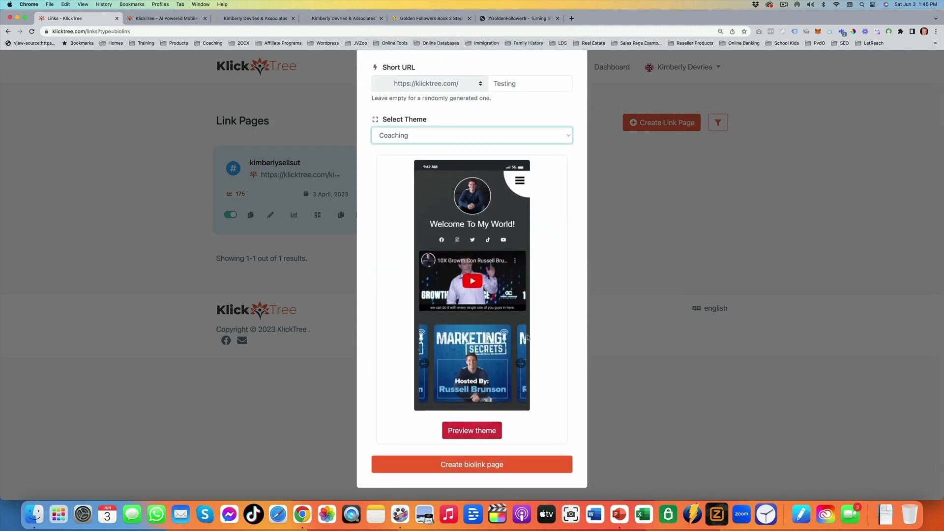
{"action": "scroll", "coordinate": [490, 328], "scroll_direction": "up", "scroll_amount": 2}
Step: Reset the theme to the blank option (---) and create the biolink page
{"action": "left_click", "coordinate": [543, 175]}
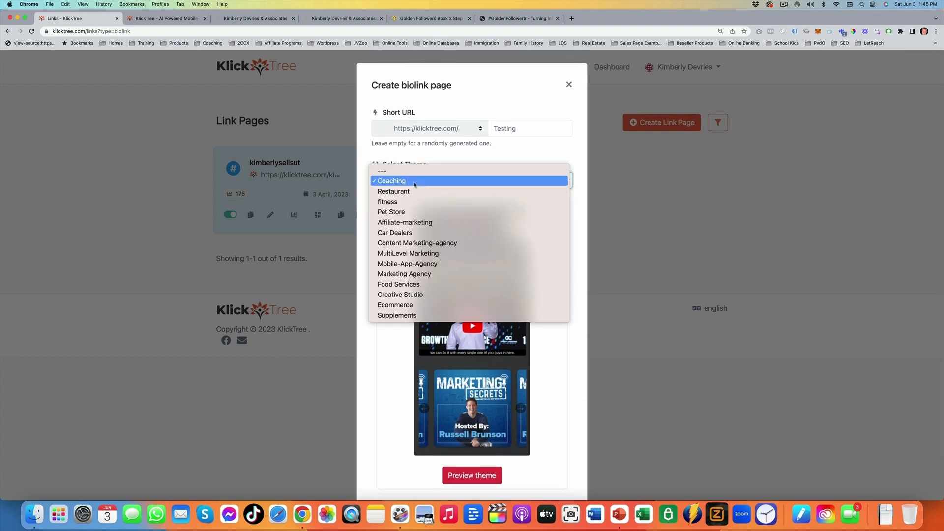
{"action": "left_click", "coordinate": [544, 172]}
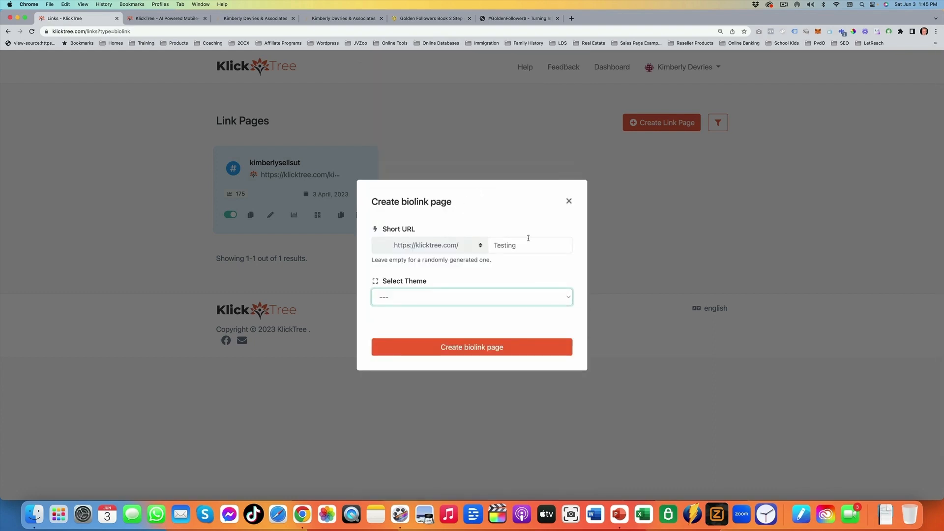
{"action": "left_click", "coordinate": [468, 350]}
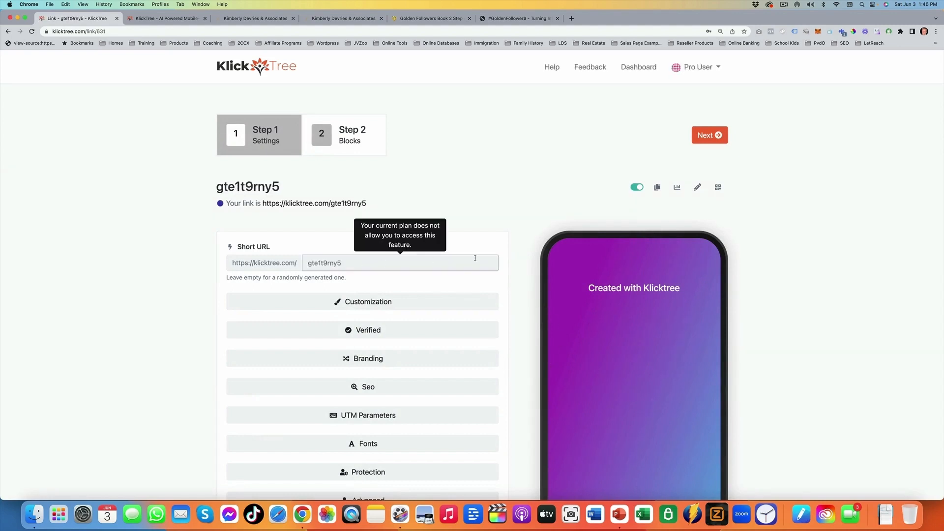
Step: In the page's customization settings, set the background to the dark grey simple gradient
{"action": "scroll", "coordinate": [365, 269], "scroll_direction": "down", "scroll_amount": 2}
{"action": "left_click", "coordinate": [366, 272]}
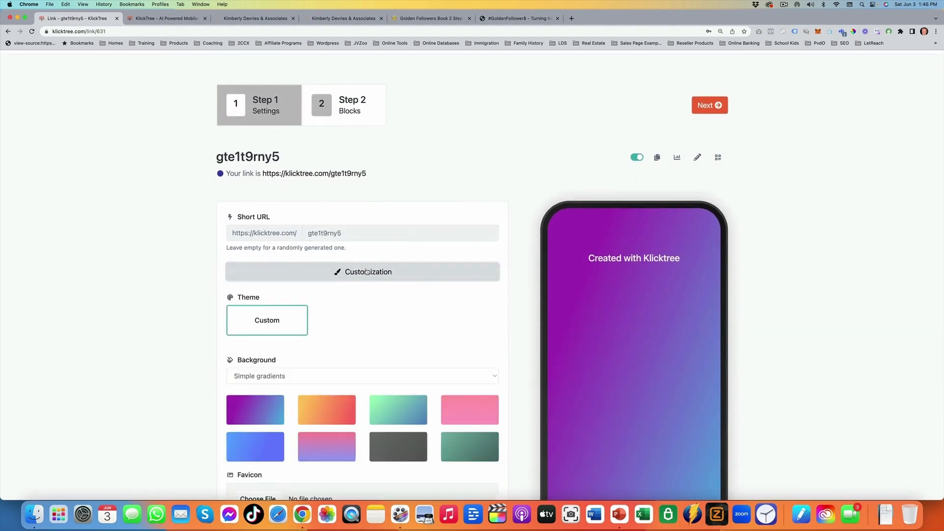
{"action": "scroll", "coordinate": [674, 196], "scroll_direction": "down", "scroll_amount": 5}
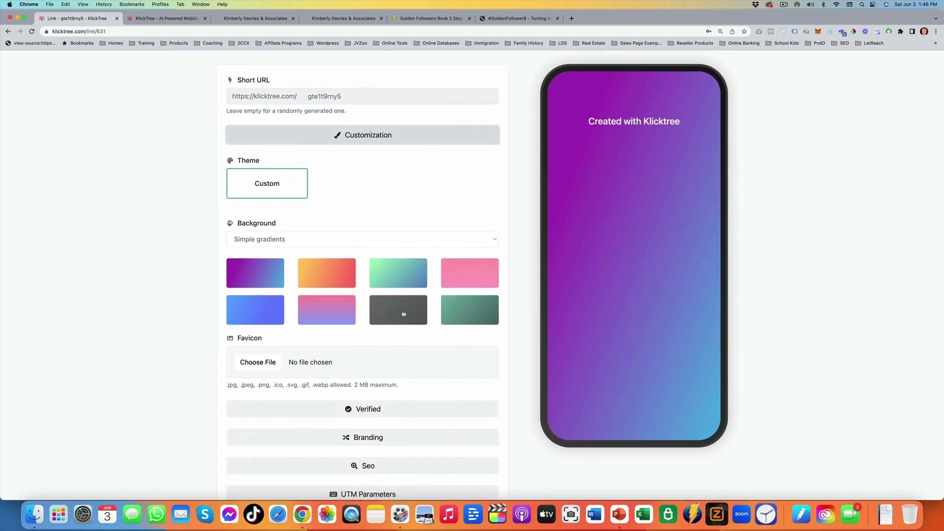
{"action": "left_click", "coordinate": [383, 310]}
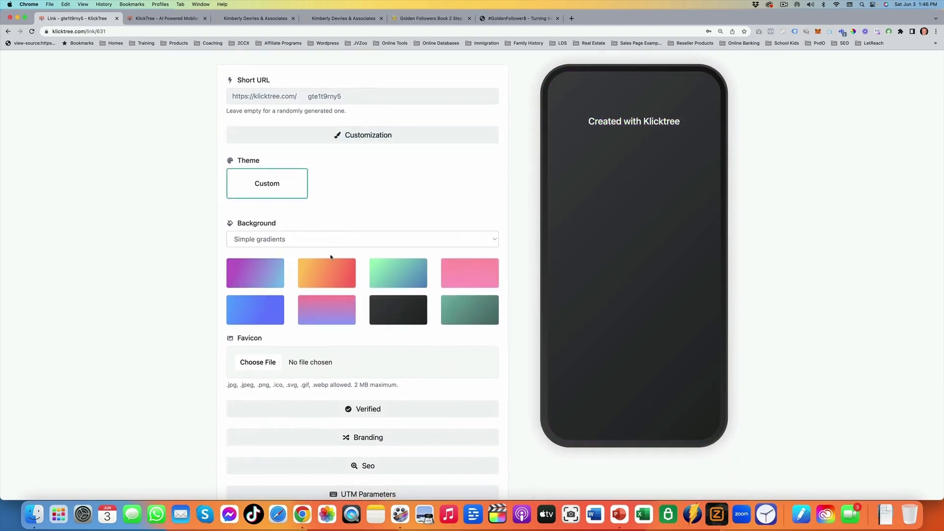
Step: Expand the SEO settings and look over the page title and meta description fields
{"action": "scroll", "coordinate": [331, 253], "scroll_direction": "down", "scroll_amount": 3}
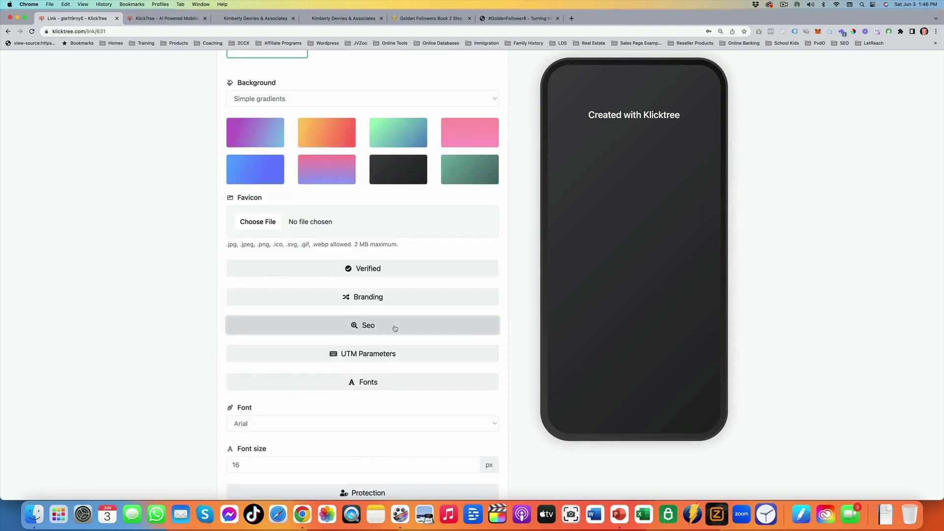
{"action": "left_click", "coordinate": [395, 326]}
{"action": "scroll", "coordinate": [393, 328], "scroll_direction": "down", "scroll_amount": 3}
{"action": "left_click", "coordinate": [443, 315]}
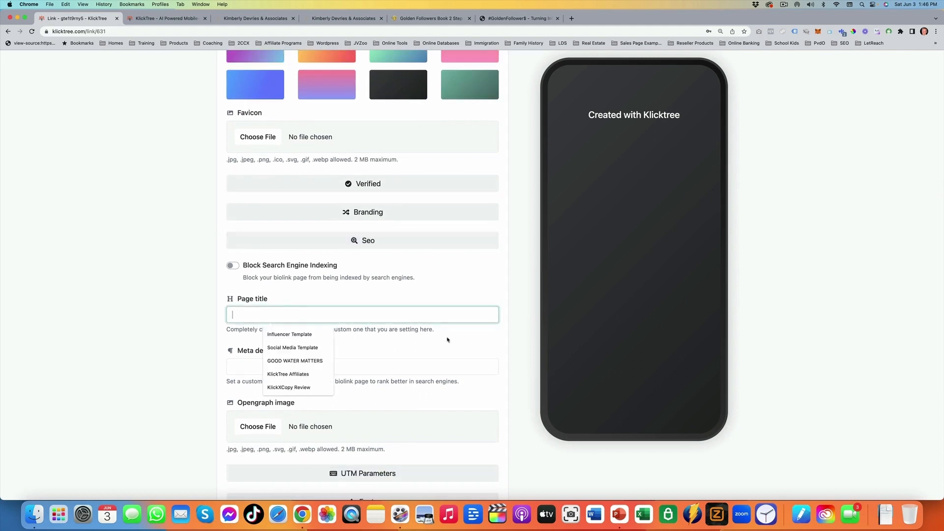
{"action": "left_click", "coordinate": [371, 366]}
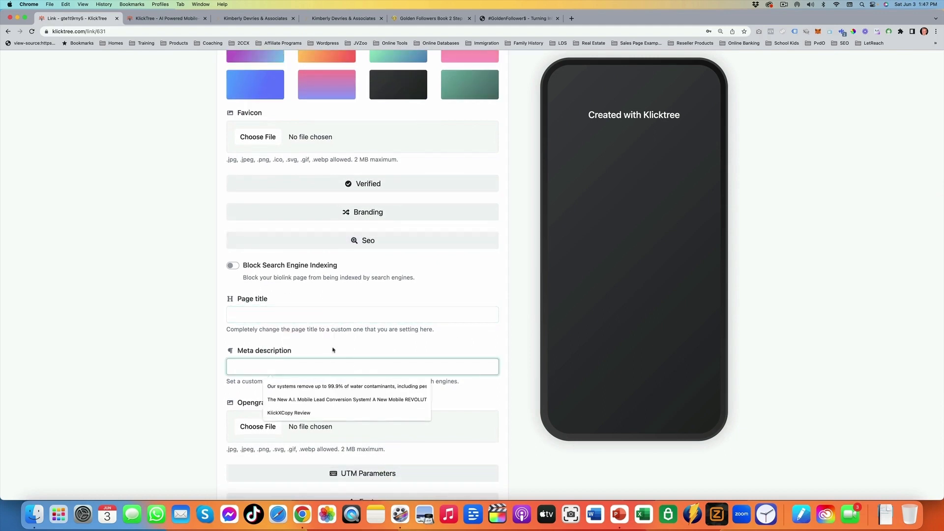
{"action": "scroll", "coordinate": [391, 345], "scroll_direction": "down", "scroll_amount": 2}
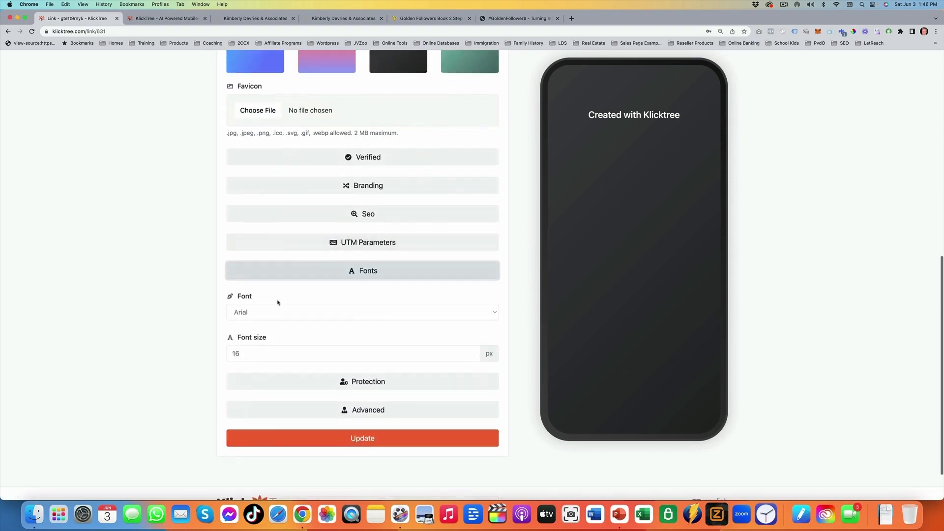
Step: Look at the font size field and the available fonts, keeping Arial selected
{"action": "left_click", "coordinate": [300, 358]}
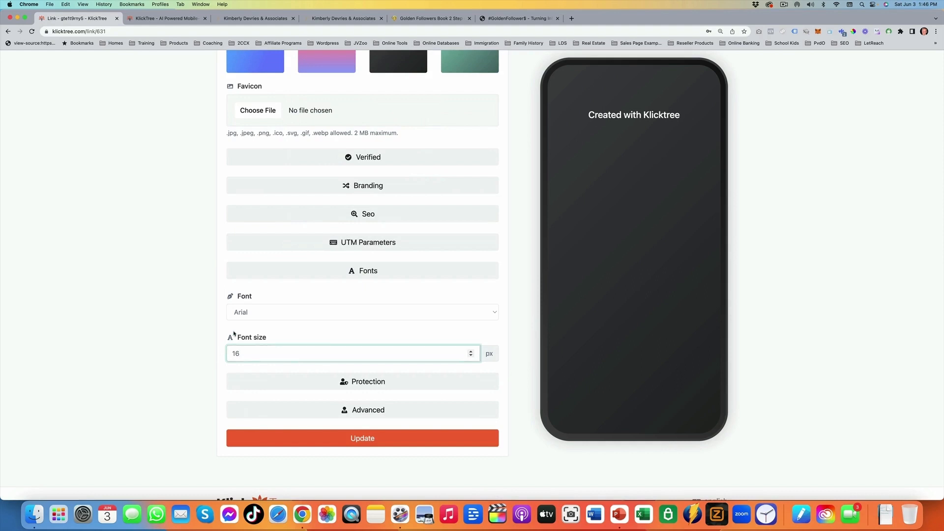
{"action": "left_click", "coordinate": [268, 317]}
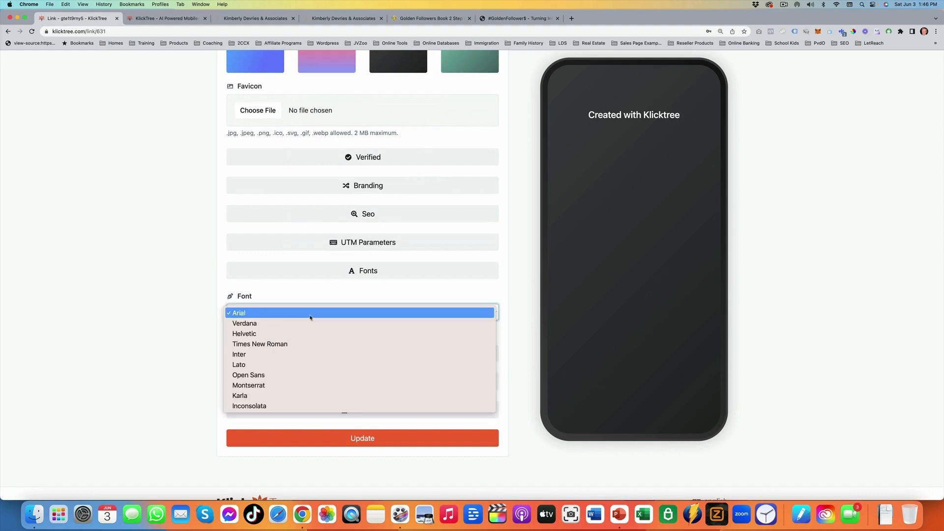
{"action": "left_click", "coordinate": [309, 315]}
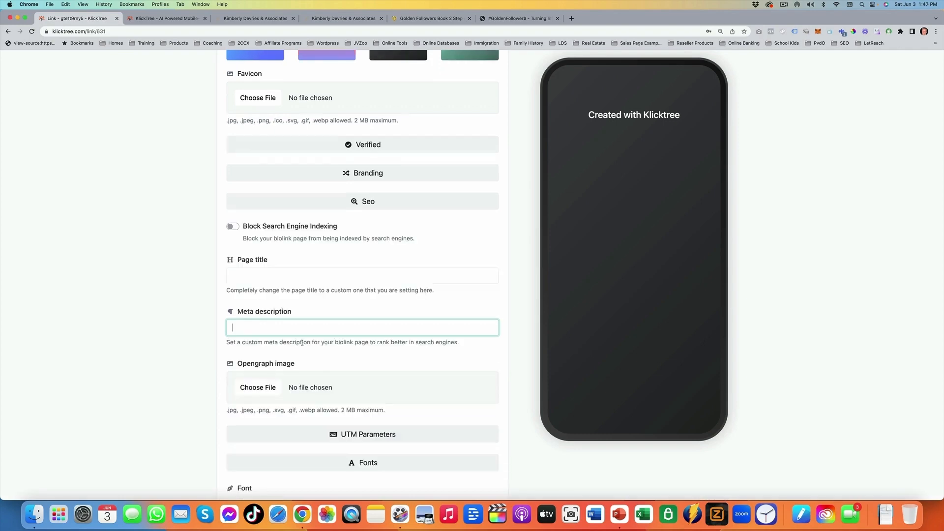
Step: Save the updated page settings and go on to the Blocks step
{"action": "scroll", "coordinate": [303, 342], "scroll_direction": "up", "scroll_amount": 5}
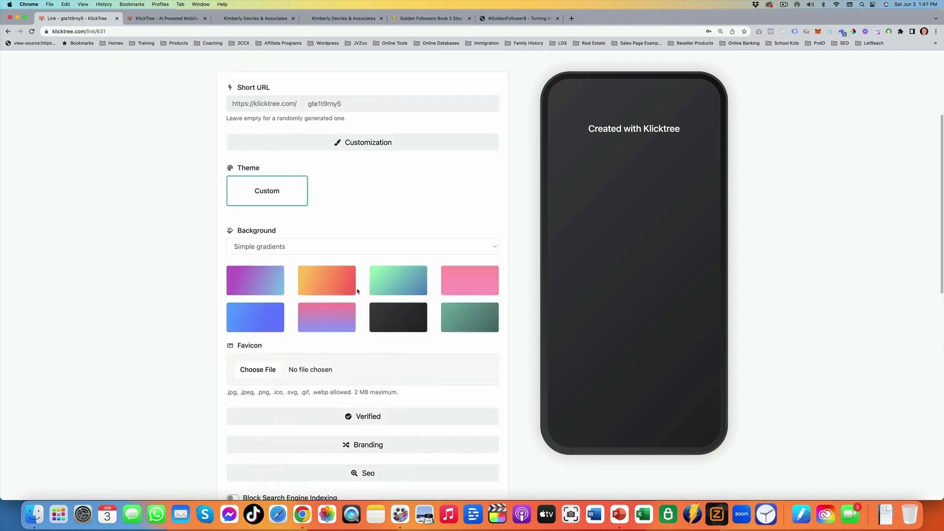
{"action": "scroll", "coordinate": [357, 291], "scroll_direction": "down", "scroll_amount": 10}
{"action": "left_click", "coordinate": [375, 389]}
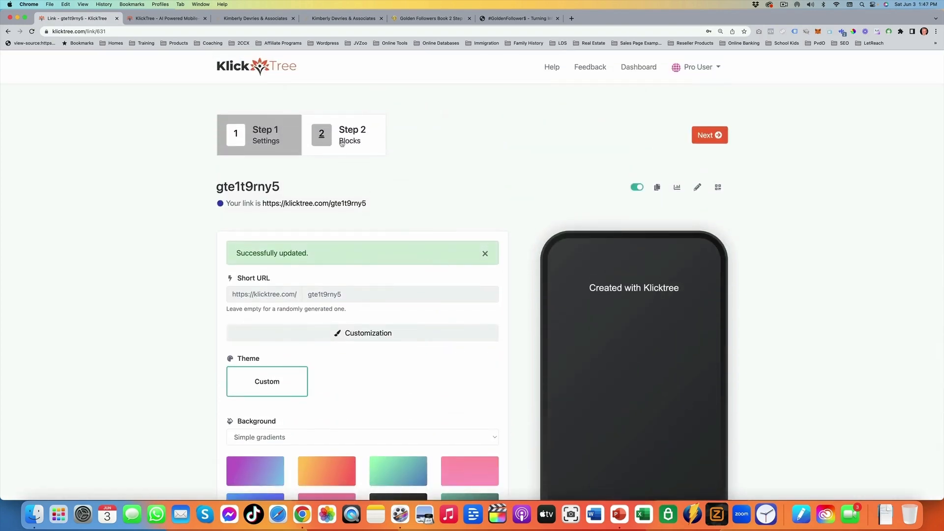
{"action": "left_click", "coordinate": [343, 141]}
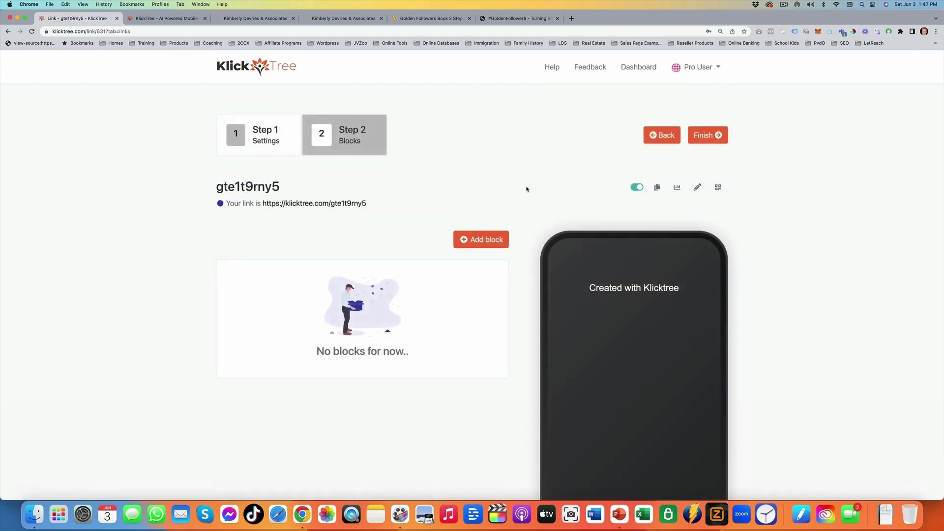
Step: Add a new avatar block and choose the couple's 750 PNG photo as its image
{"action": "left_click", "coordinate": [475, 239]}
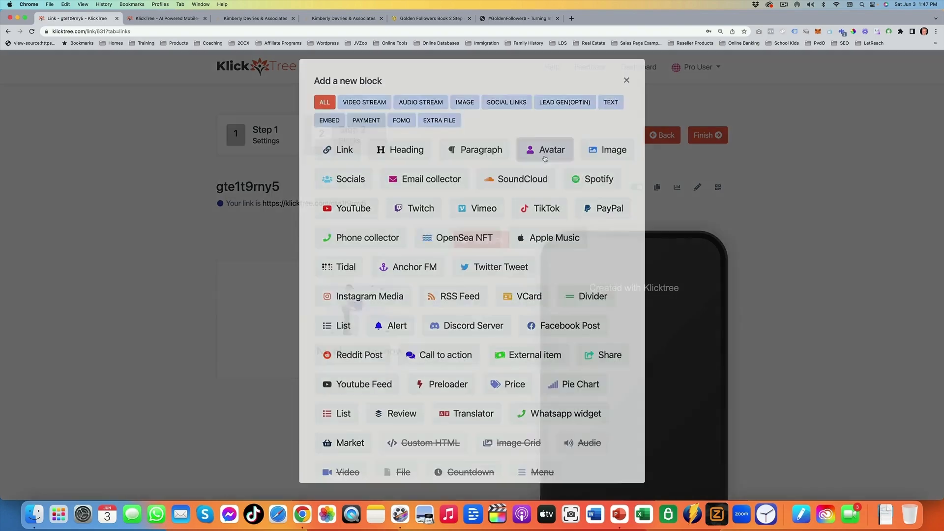
{"action": "left_click", "coordinate": [547, 153]}
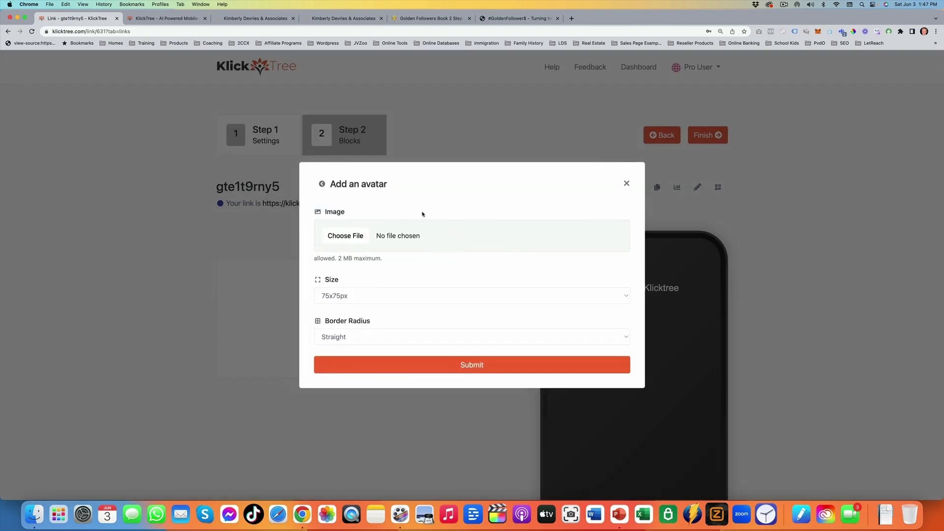
{"action": "left_click", "coordinate": [462, 235]}
{"action": "double_click", "coordinate": [599, 264]}
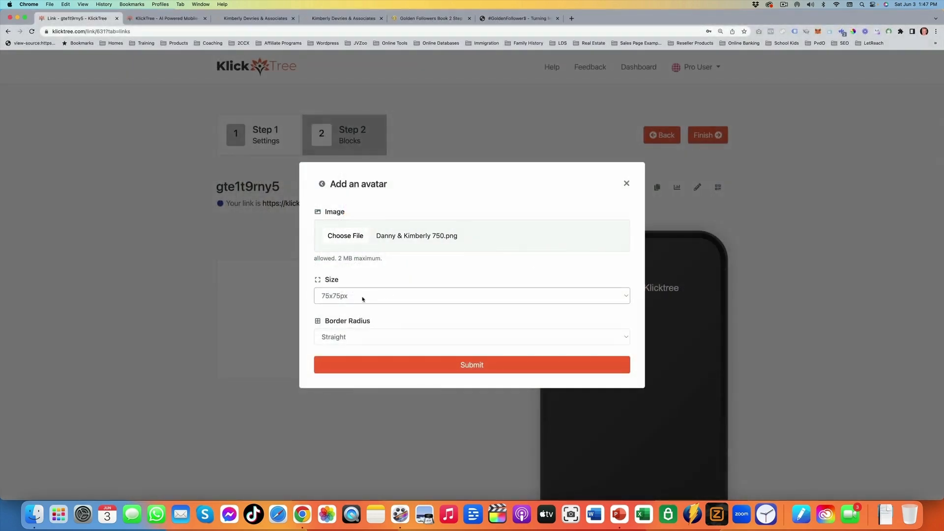
Step: Set the avatar size to 100x100px, choose its border radius, and submit the avatar block
{"action": "left_click", "coordinate": [354, 297]}
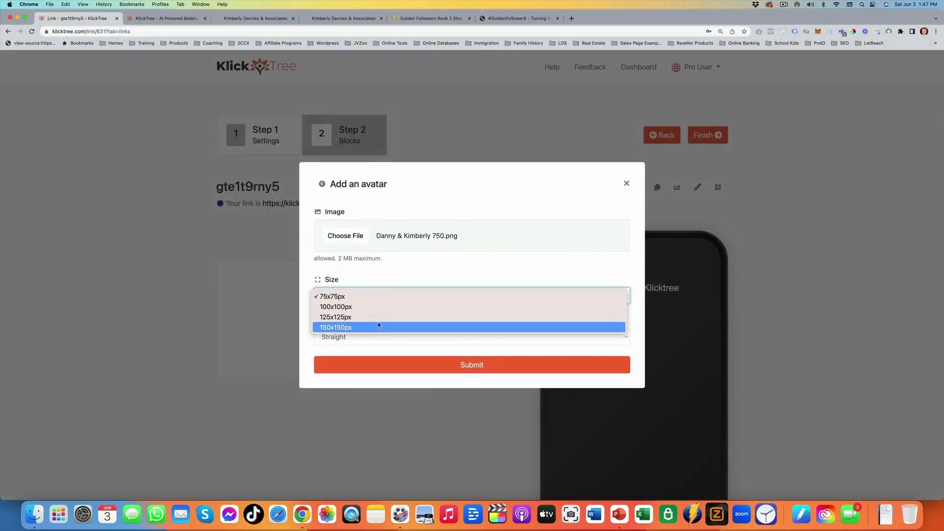
{"action": "left_click", "coordinate": [374, 308]}
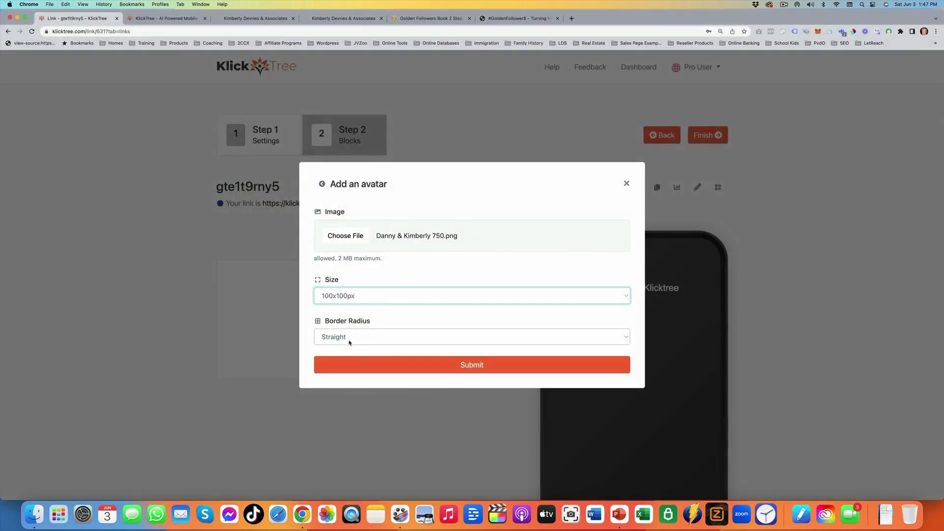
{"action": "left_click", "coordinate": [369, 339]}
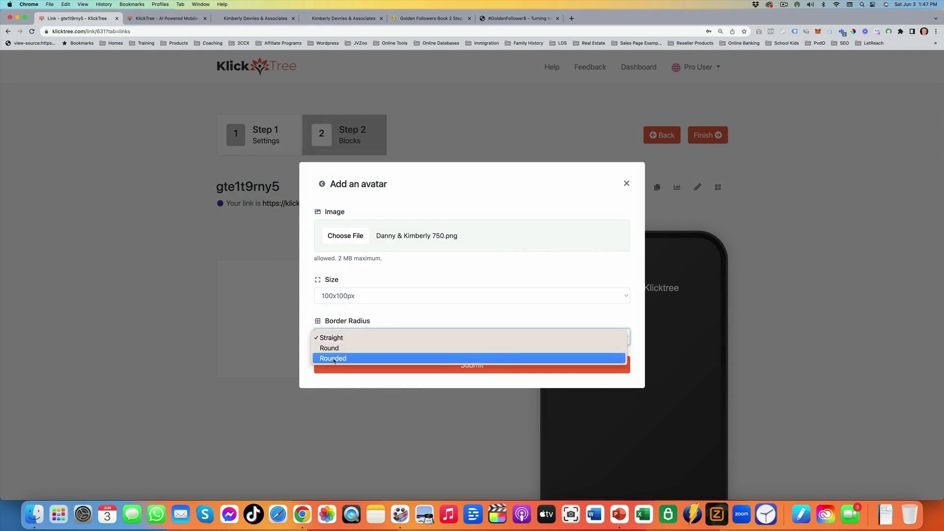
{"action": "left_click", "coordinate": [374, 337]}
{"action": "left_click", "coordinate": [476, 360]}
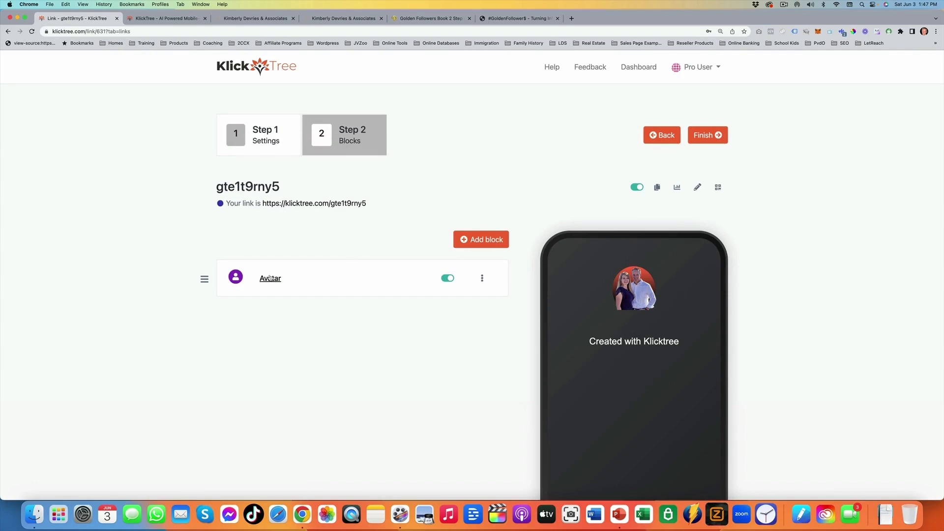
Step: Add an H1 heading block with the text "Welcome To My World!"
{"action": "left_click", "coordinate": [475, 244]}
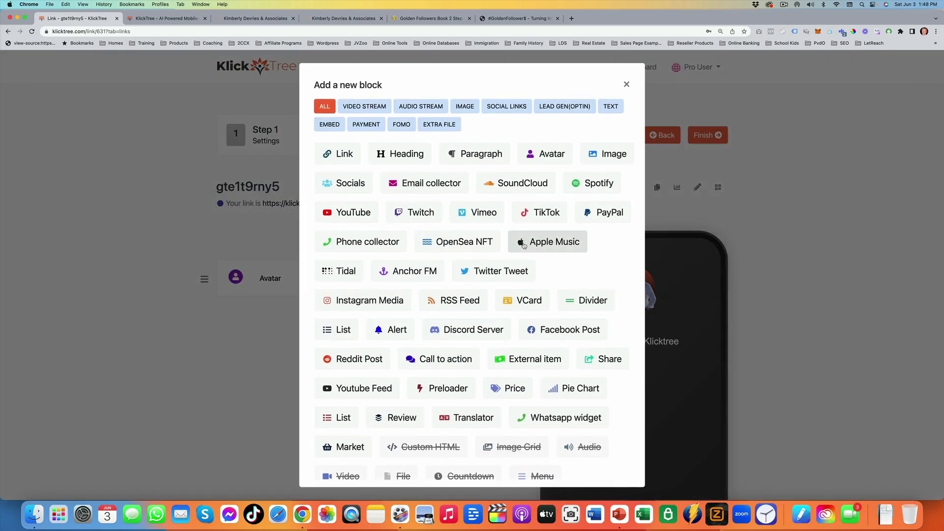
{"action": "left_click", "coordinate": [398, 160]}
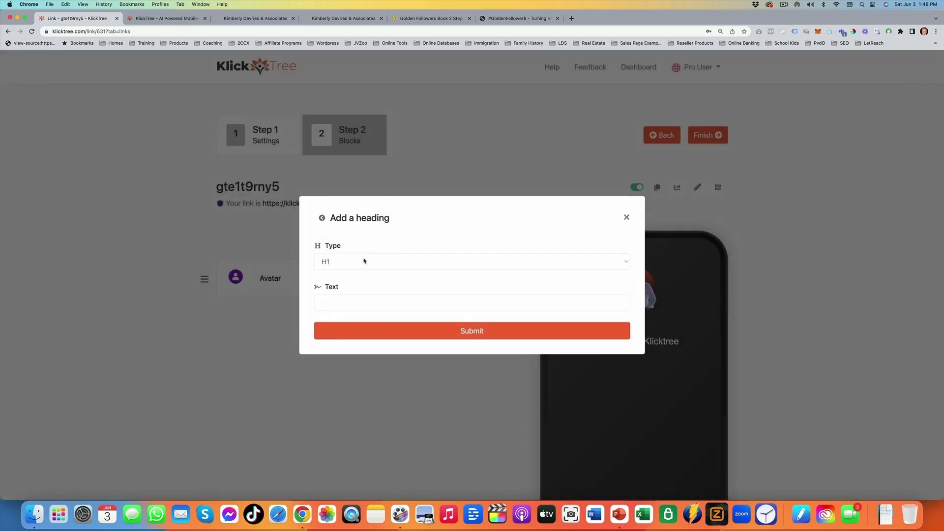
{"action": "left_click", "coordinate": [364, 303]}
{"action": "type", "text": "We"}
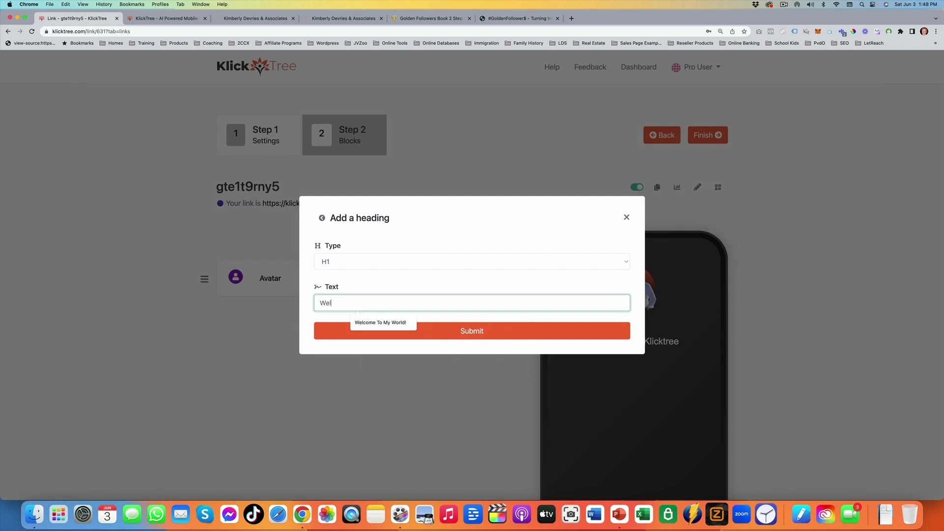
{"action": "type", "text": "l"}
{"action": "left_click", "coordinate": [380, 322]}
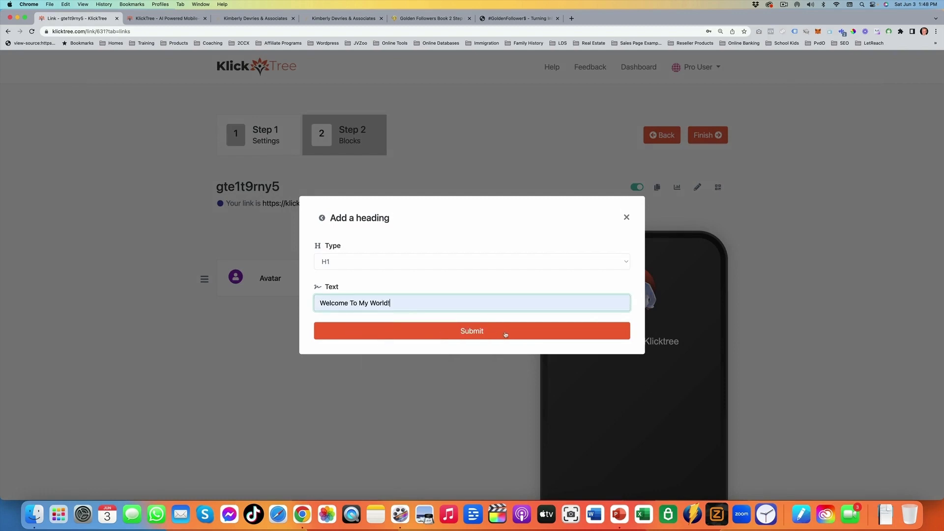
{"action": "left_click", "coordinate": [517, 331]}
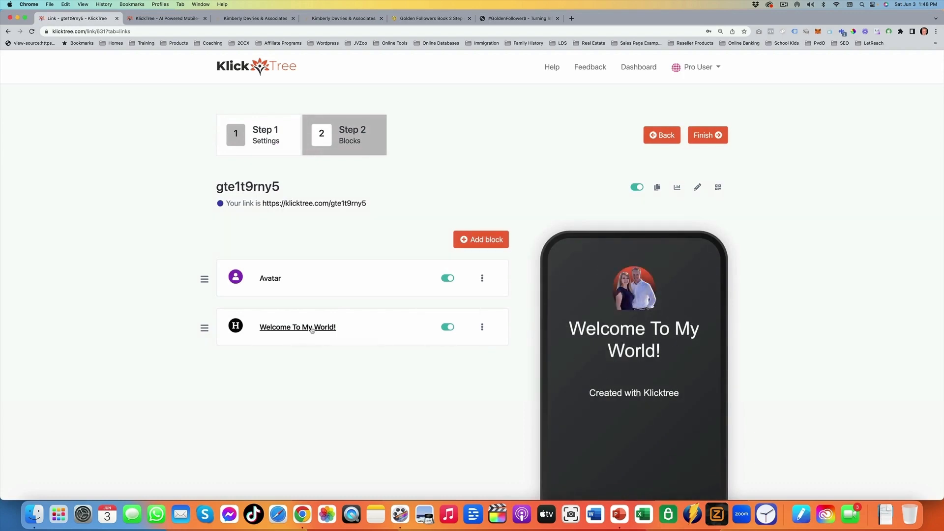
Step: Change the "Welcome To My World!" heading type to H3, update the block, and collapse its settings
{"action": "left_click", "coordinate": [294, 328]}
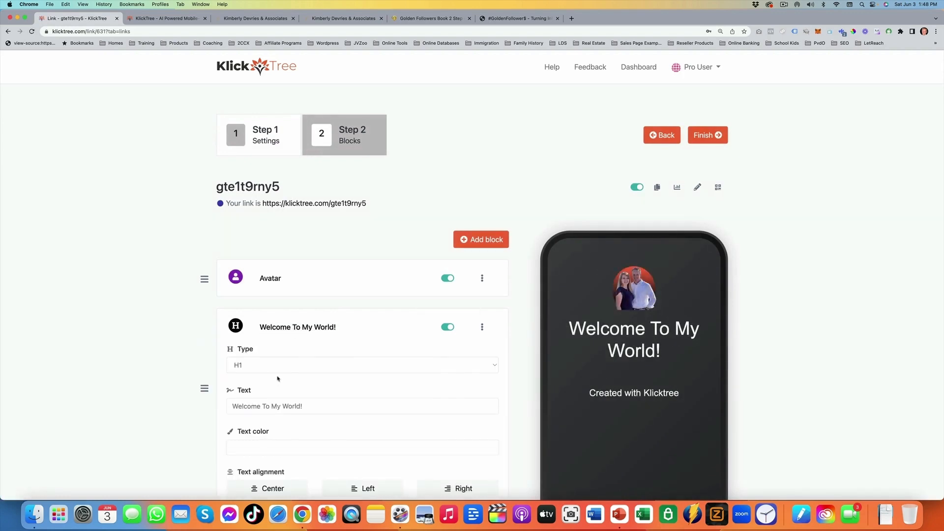
{"action": "scroll", "coordinate": [278, 380], "scroll_direction": "down", "scroll_amount": 2}
{"action": "left_click", "coordinate": [271, 316]}
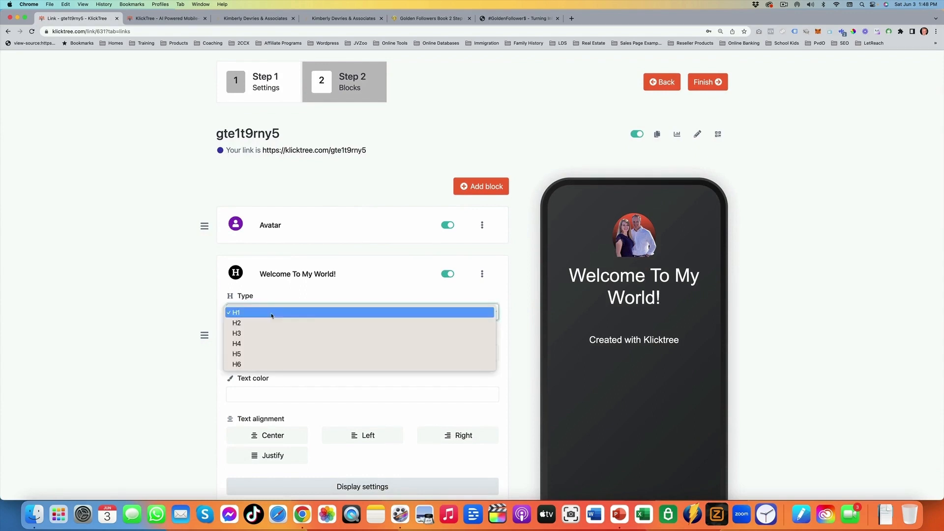
{"action": "left_click", "coordinate": [262, 333]}
{"action": "scroll", "coordinate": [358, 311], "scroll_direction": "down", "scroll_amount": 2}
{"action": "scroll", "coordinate": [355, 310], "scroll_direction": "down", "scroll_amount": 1}
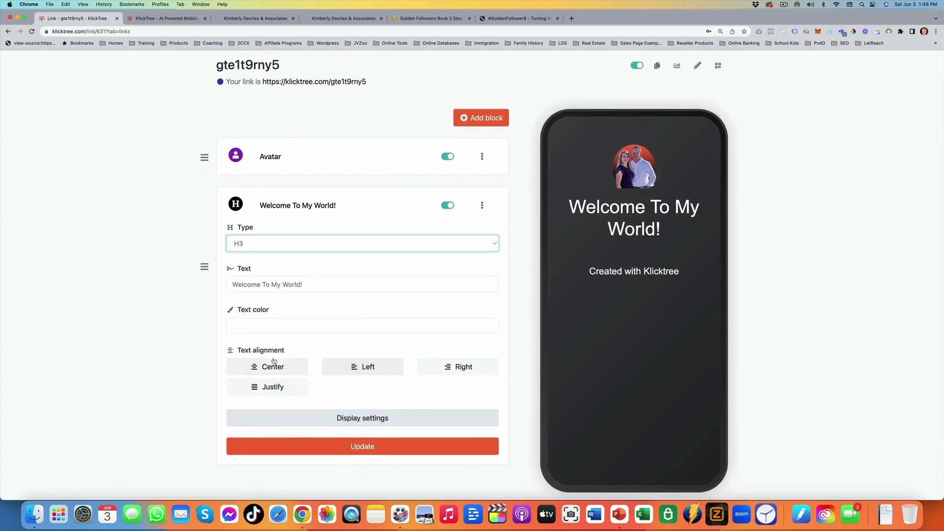
{"action": "left_click", "coordinate": [364, 446]}
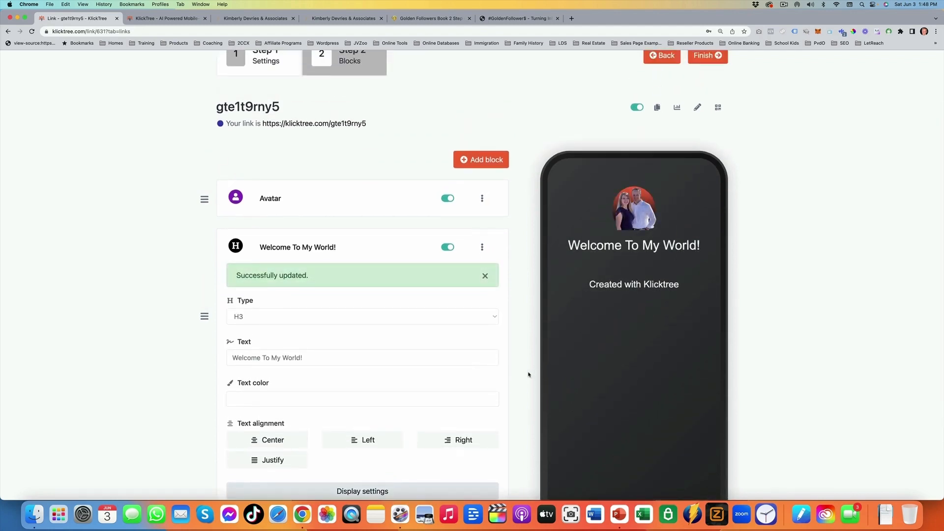
{"action": "left_click", "coordinate": [348, 253]}
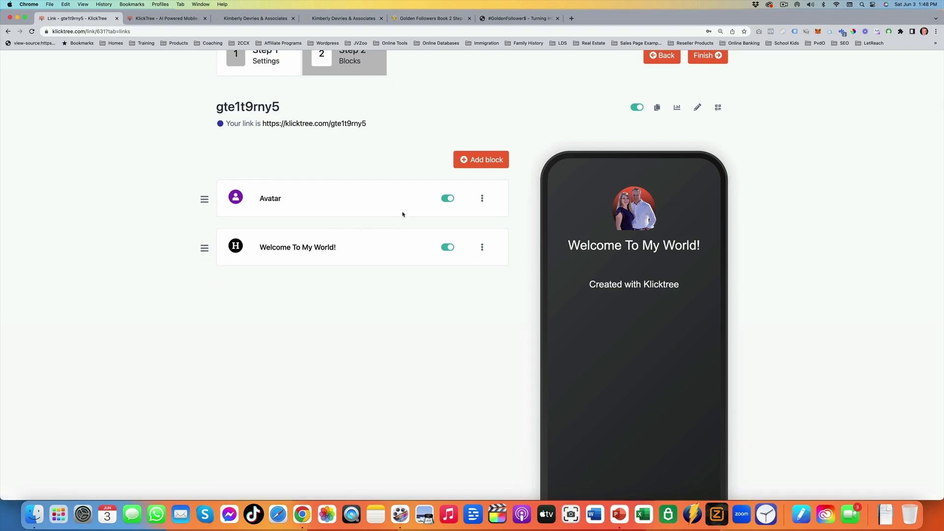
{"action": "left_click", "coordinate": [457, 160]}
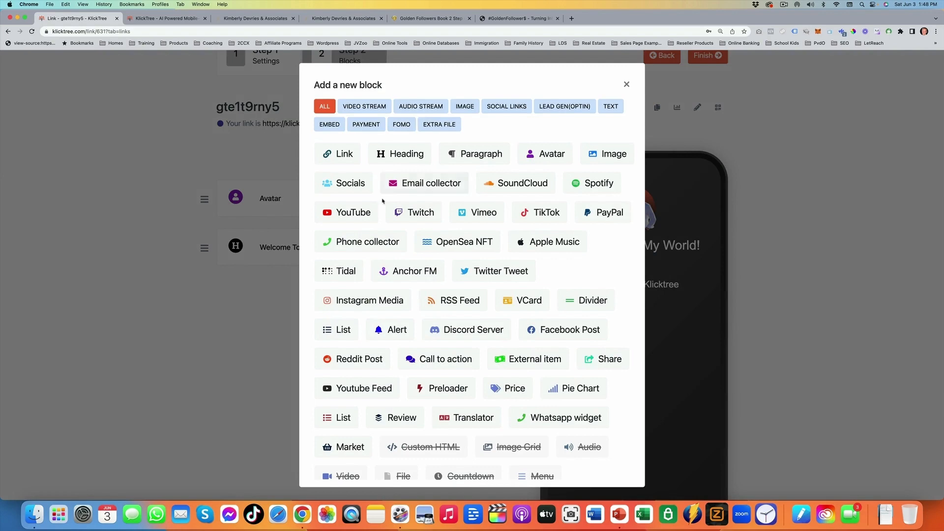
{"action": "left_click", "coordinate": [424, 287]}
{"action": "type", "text": "https://www.youtube.com/watch?v=kxbGIMVKacg"}
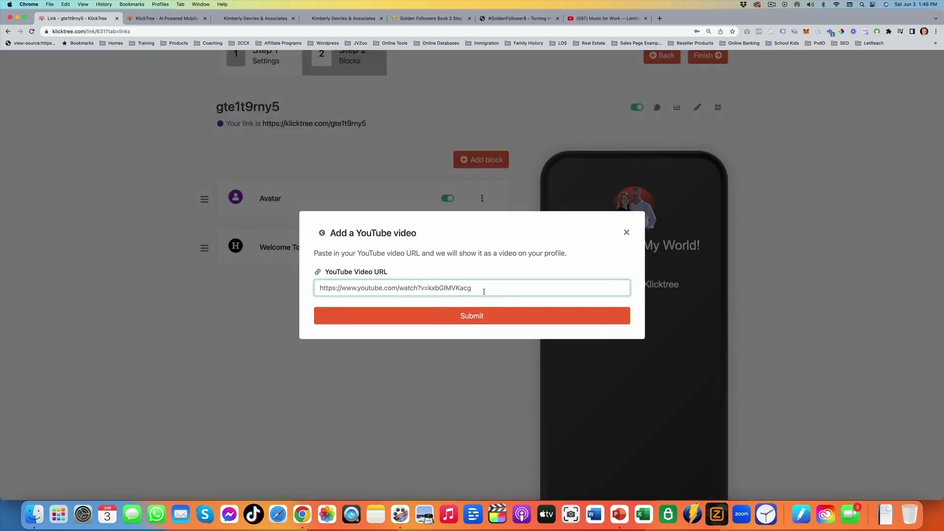
{"action": "left_click", "coordinate": [474, 320]}
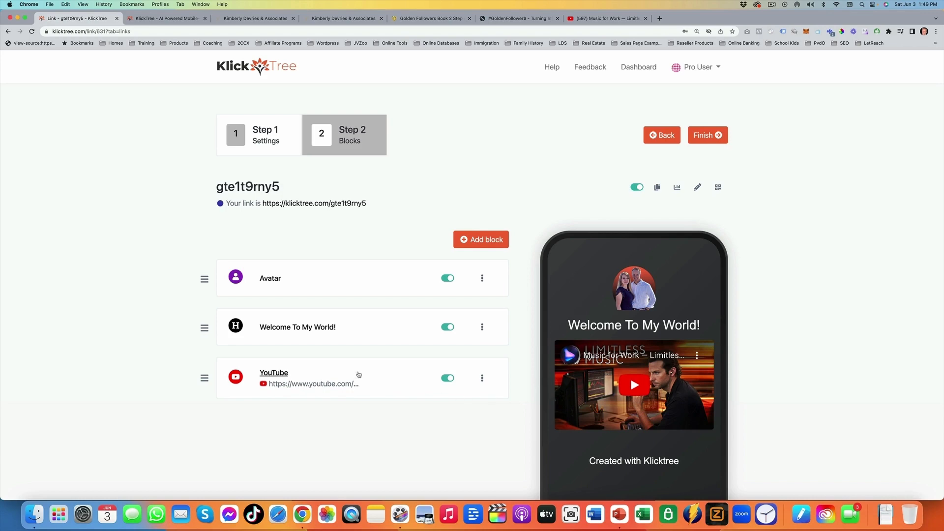
{"action": "scroll", "coordinate": [359, 374], "scroll_direction": "down", "scroll_amount": 3}
{"action": "left_click", "coordinate": [478, 165]}
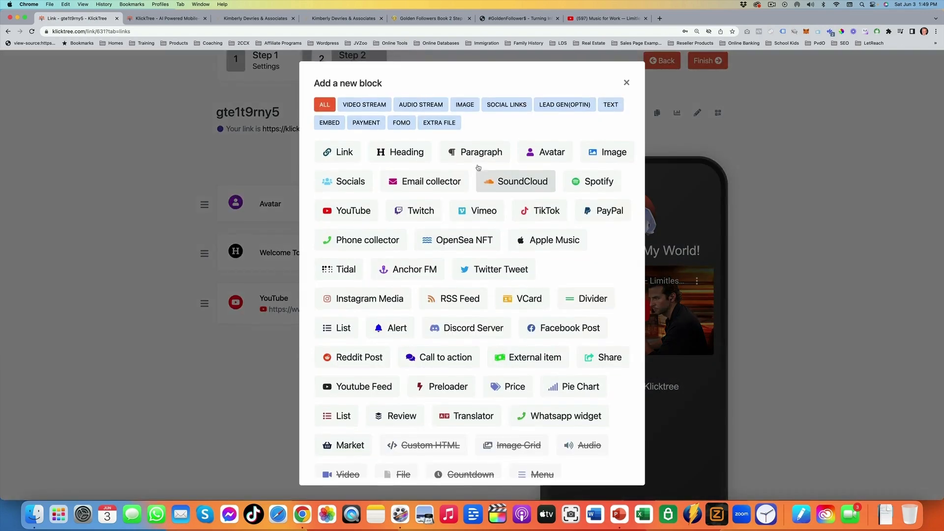
{"action": "left_click", "coordinate": [343, 157]}
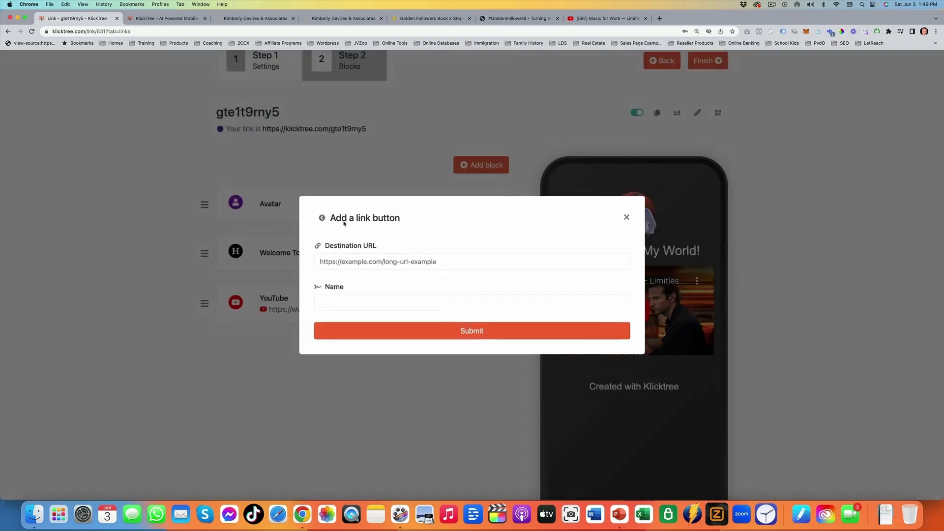
{"action": "left_click", "coordinate": [478, 258]}
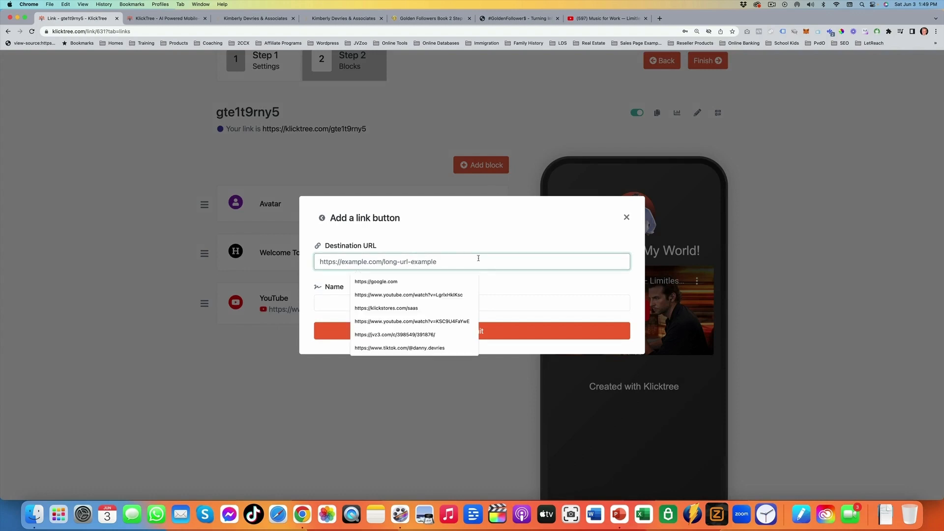
{"action": "left_click", "coordinate": [377, 281]}
{"action": "left_click", "coordinate": [352, 305]}
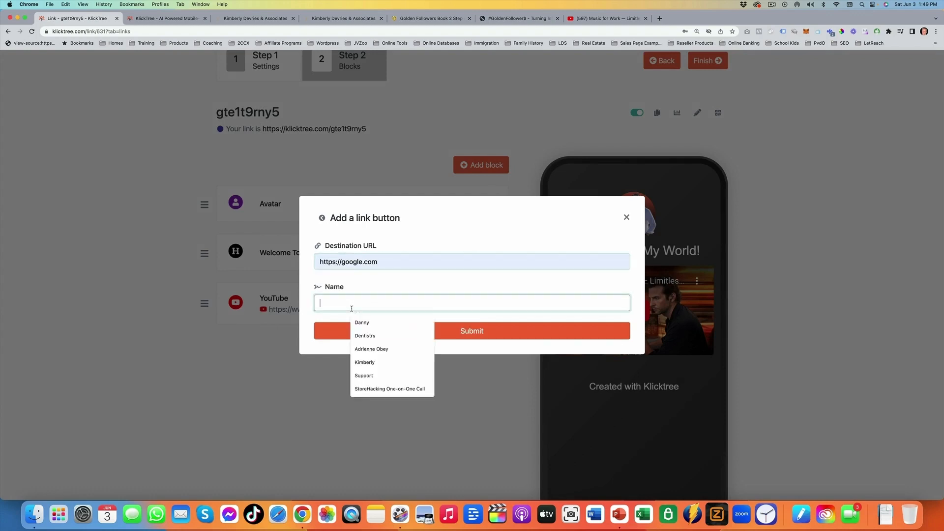
{"action": "type", "text": "My W"}
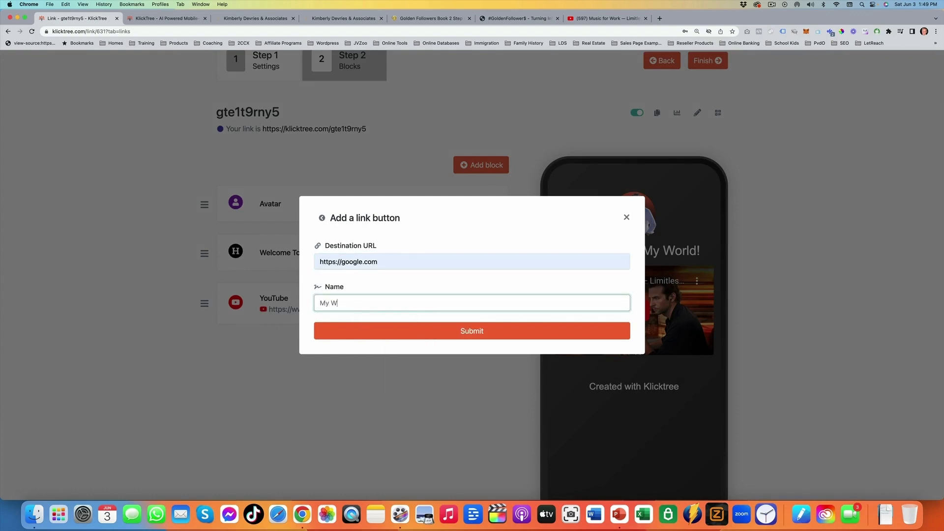
{"action": "type", "text": "ebsite"}
{"action": "left_click", "coordinate": [447, 336]}
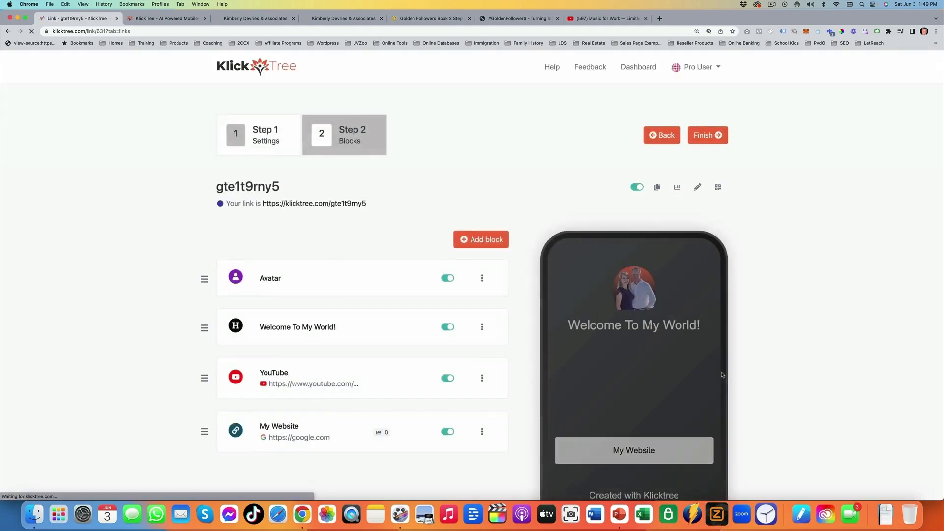
Step: Add an email collector block named "Grab My Bonus"
{"action": "scroll", "coordinate": [473, 171], "scroll_direction": "down", "scroll_amount": 2}
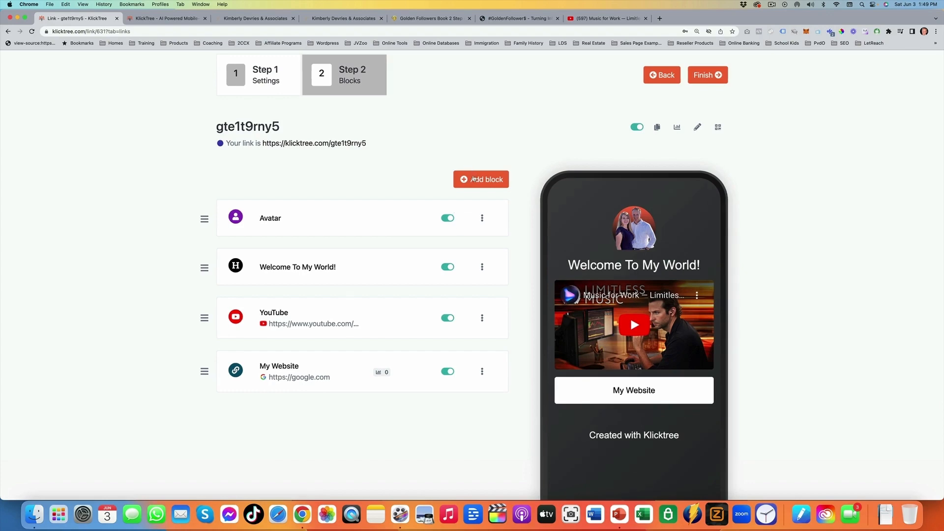
{"action": "left_click", "coordinate": [474, 179]}
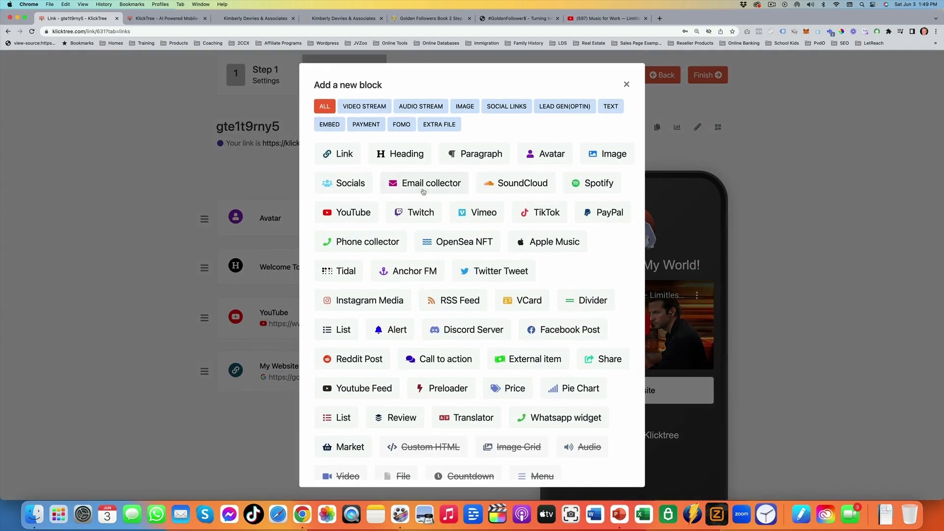
{"action": "left_click", "coordinate": [439, 185]}
{"action": "left_click", "coordinate": [382, 287]}
{"action": "left_click", "coordinate": [381, 287]}
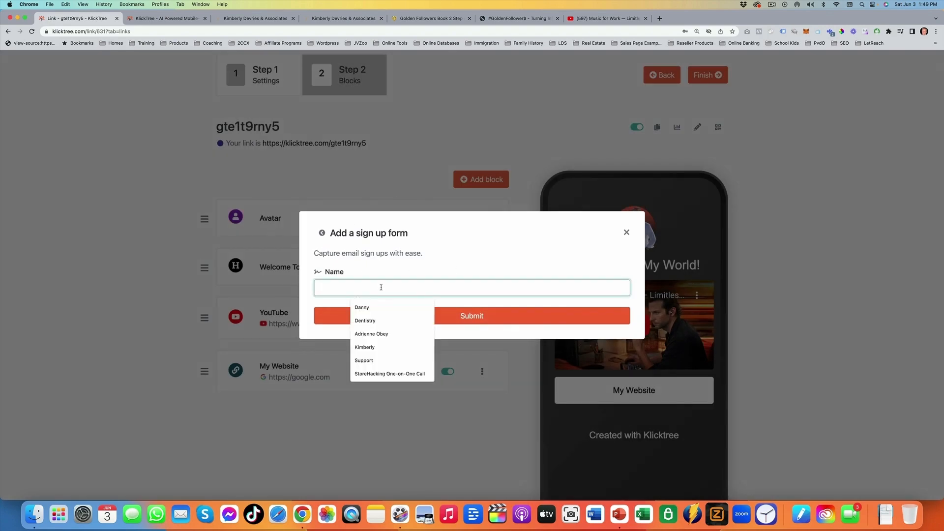
{"action": "type", "text": "Grab "}
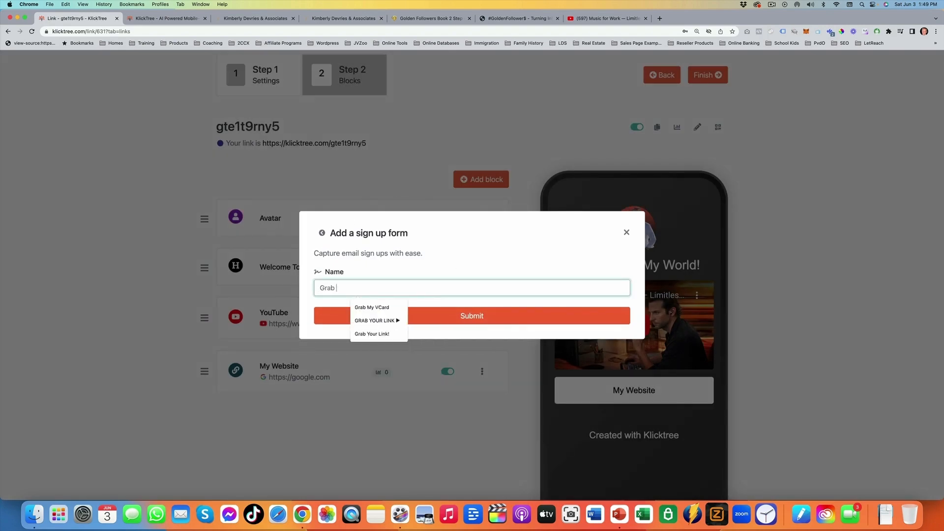
{"action": "type", "text": "My Bonus"}
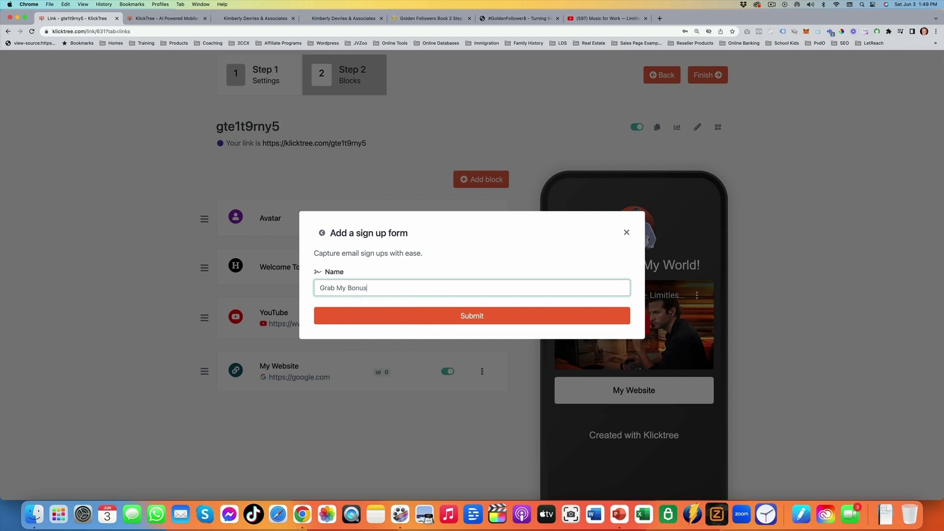
{"action": "left_click", "coordinate": [494, 312]}
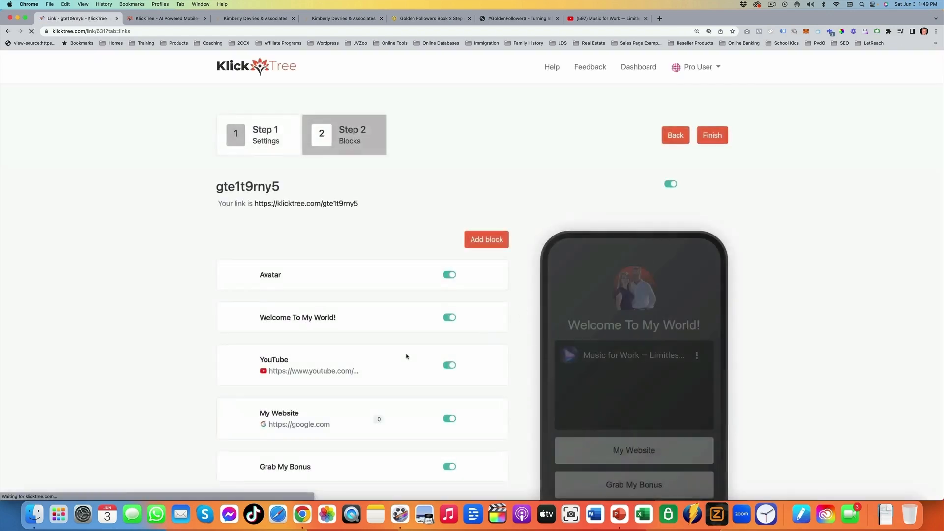
Step: Expand the Grab My Bonus block's form settings and look over its placeholder, button text and thank-you fields
{"action": "left_click", "coordinate": [295, 363]}
{"action": "scroll", "coordinate": [379, 333], "scroll_direction": "down", "scroll_amount": 2}
{"action": "left_click", "coordinate": [362, 294]}
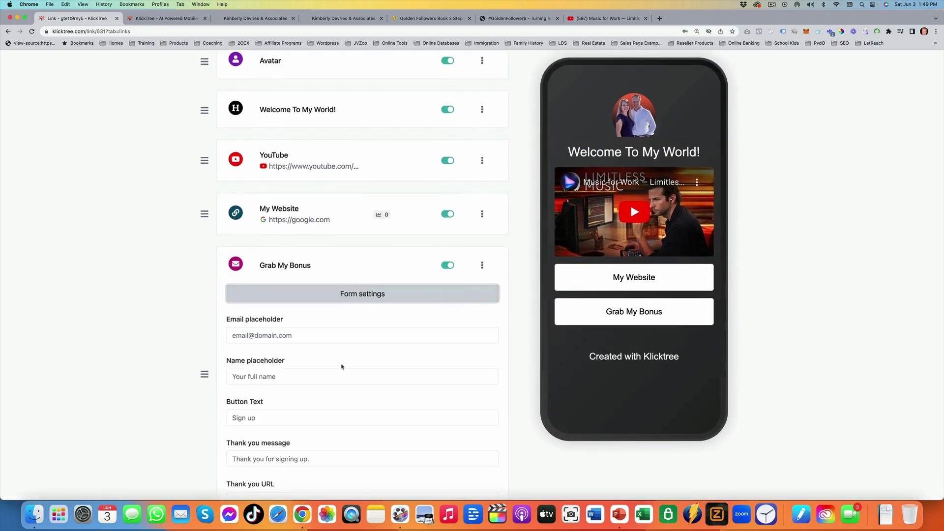
{"action": "scroll", "coordinate": [344, 364], "scroll_direction": "down", "scroll_amount": 5}
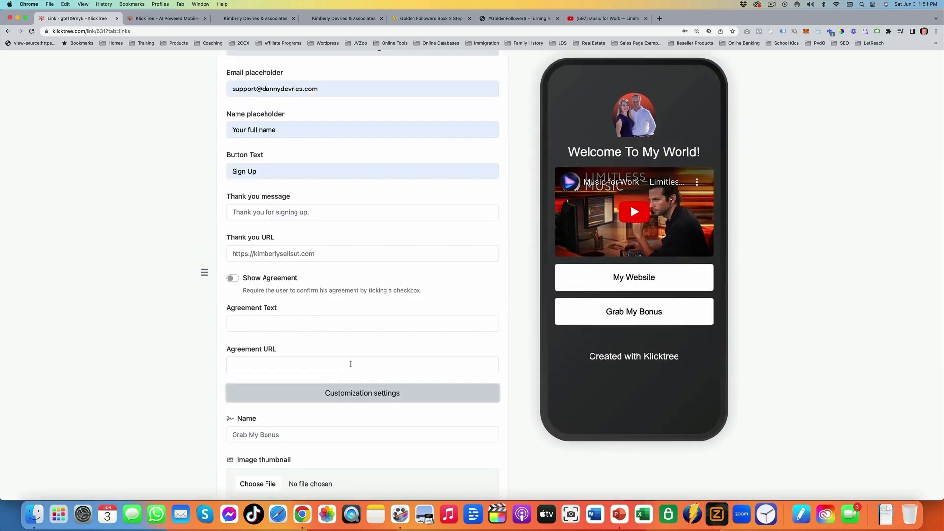
Step: Set the Grab My Bonus block's icon to fab fa-accusoft in its customization settings
{"action": "scroll", "coordinate": [351, 364], "scroll_direction": "down", "scroll_amount": 5}
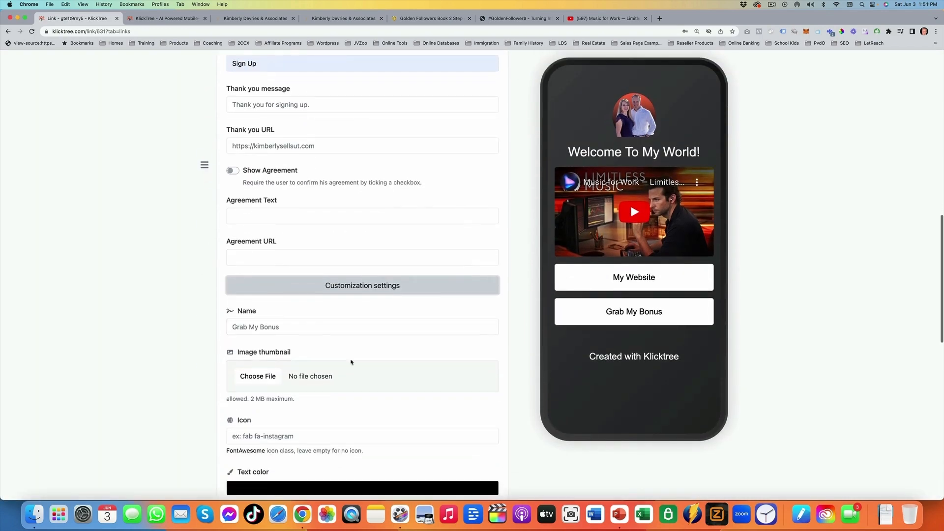
{"action": "scroll", "coordinate": [352, 359], "scroll_direction": "down", "scroll_amount": 2}
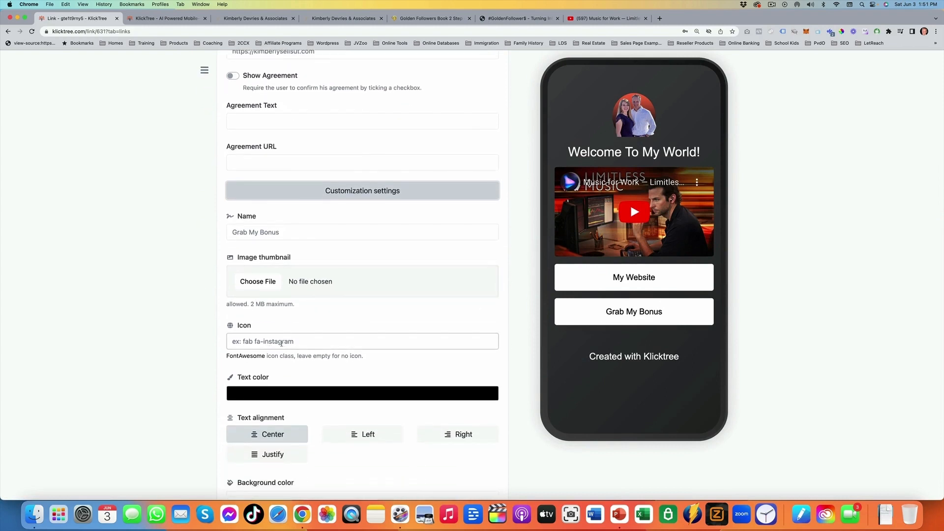
{"action": "left_click", "coordinate": [273, 341]}
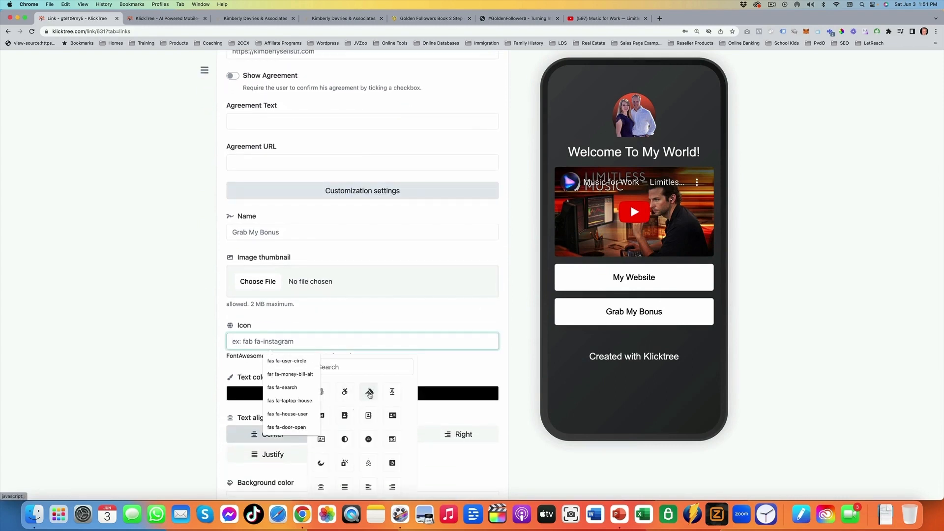
{"action": "left_click", "coordinate": [367, 396]}
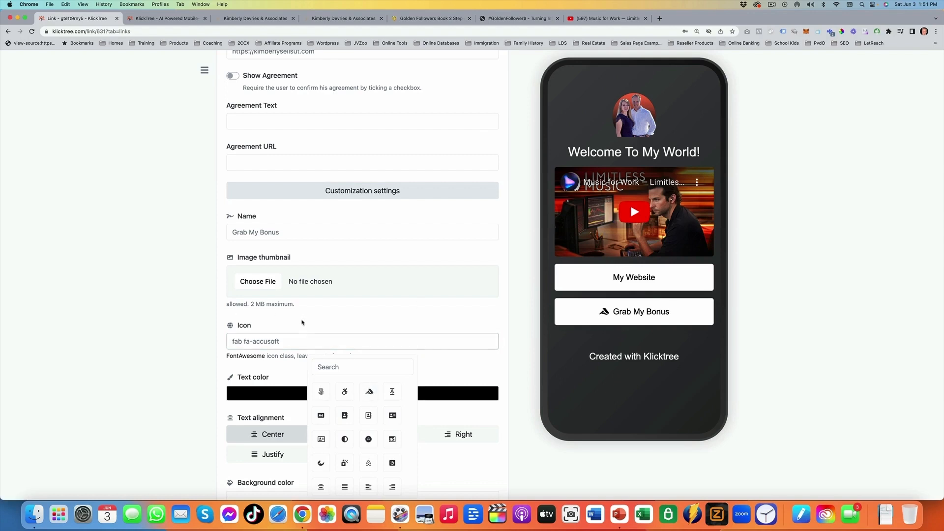
Step: Set the Grab My Bonus block's text color to white (#FFFFFF)
{"action": "left_click", "coordinate": [330, 341]}
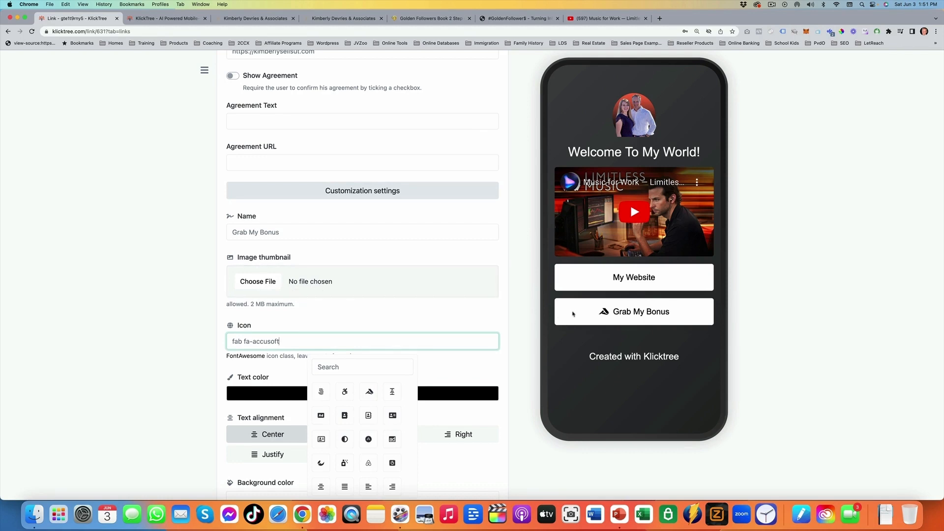
{"action": "scroll", "coordinate": [364, 276], "scroll_direction": "down", "scroll_amount": 3}
{"action": "left_click", "coordinate": [445, 306]}
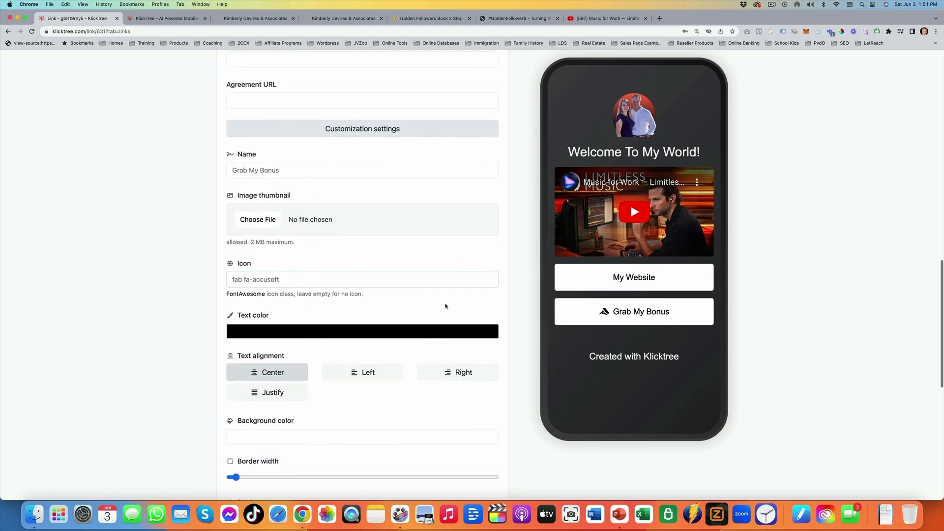
{"action": "left_click", "coordinate": [368, 326]}
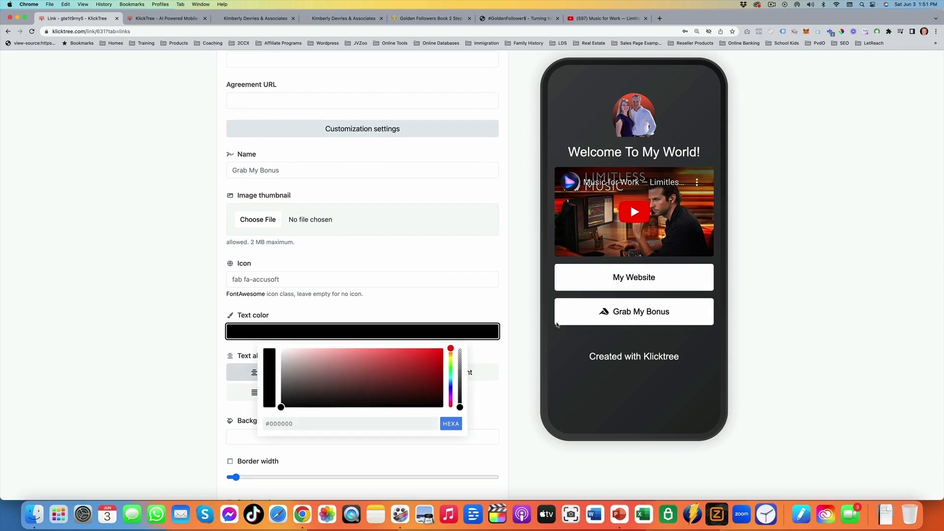
{"action": "left_click_drag", "start_coordinate": [344, 376], "coordinate": [279, 349]}
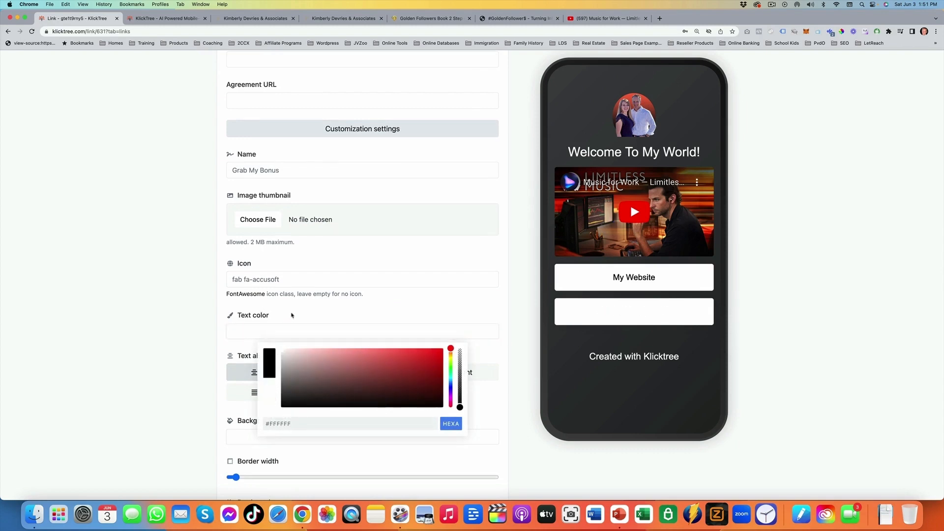
{"action": "left_click", "coordinate": [290, 316]}
Step: Give the Grab My Bonus block a dark gray background color
{"action": "left_click", "coordinate": [297, 436]}
{"action": "left_click_drag", "start_coordinate": [310, 460], "coordinate": [279, 495]}
{"action": "scroll", "coordinate": [490, 221], "scroll_direction": "down", "scroll_amount": 4}
{"action": "left_click", "coordinate": [490, 221]}
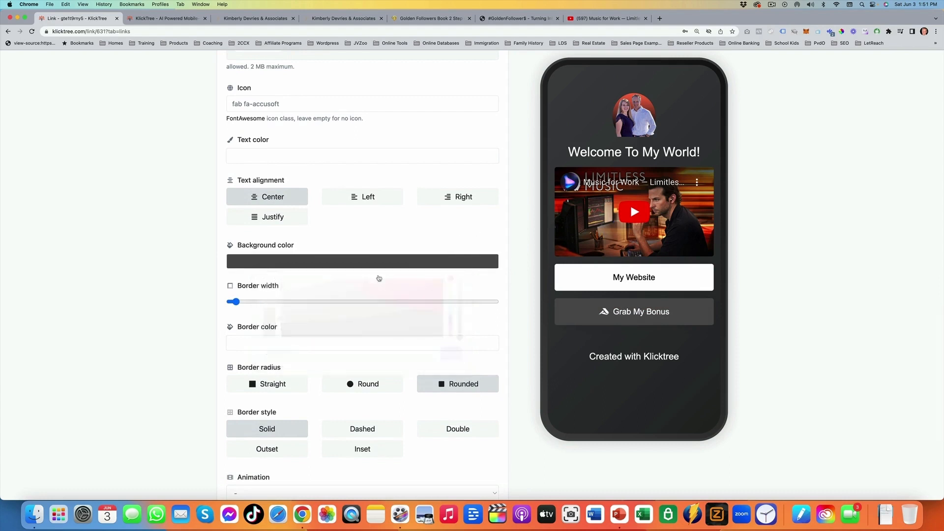
Step: Set the Grab My Bonus block's border radius to Round, save the block and collapse its settings
{"action": "scroll", "coordinate": [344, 295], "scroll_direction": "down", "scroll_amount": 3}
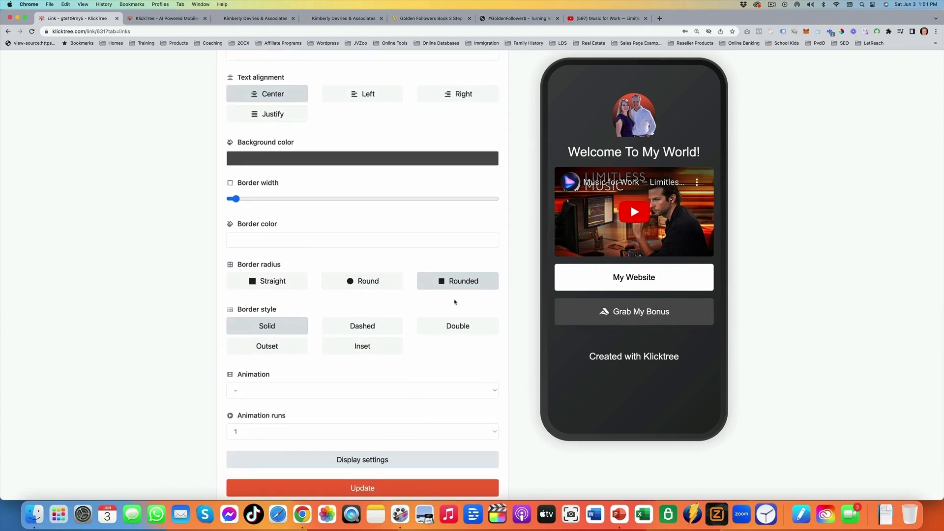
{"action": "left_click", "coordinate": [358, 284]}
{"action": "left_click", "coordinate": [452, 284]}
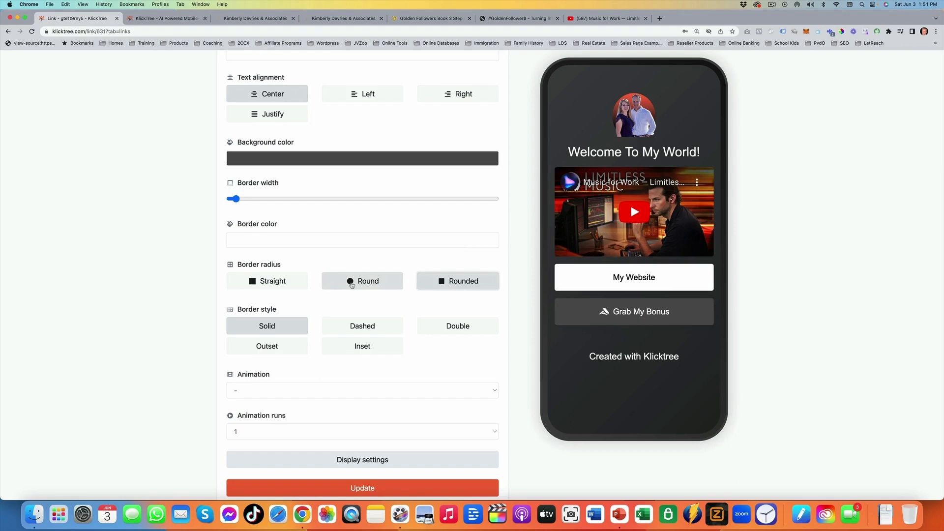
{"action": "left_click", "coordinate": [352, 284]}
{"action": "scroll", "coordinate": [362, 325], "scroll_direction": "down", "scroll_amount": 3}
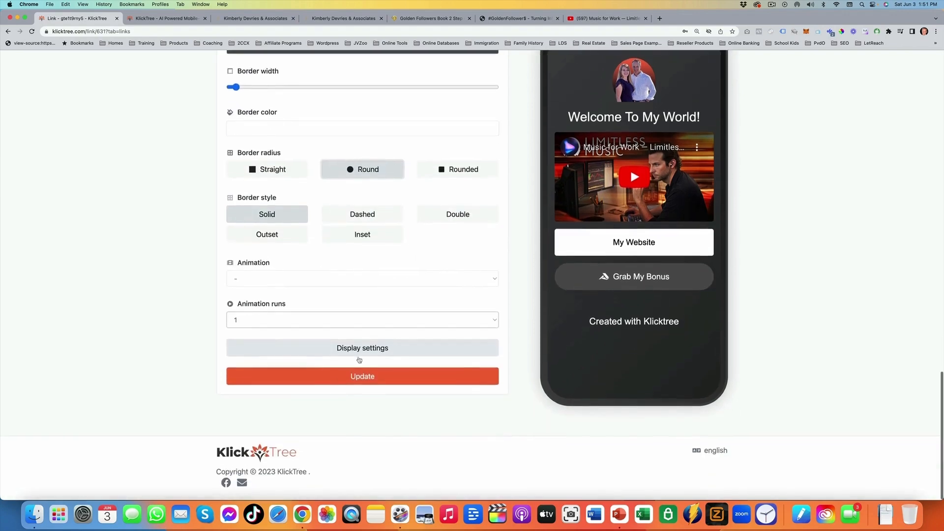
{"action": "left_click", "coordinate": [367, 386]}
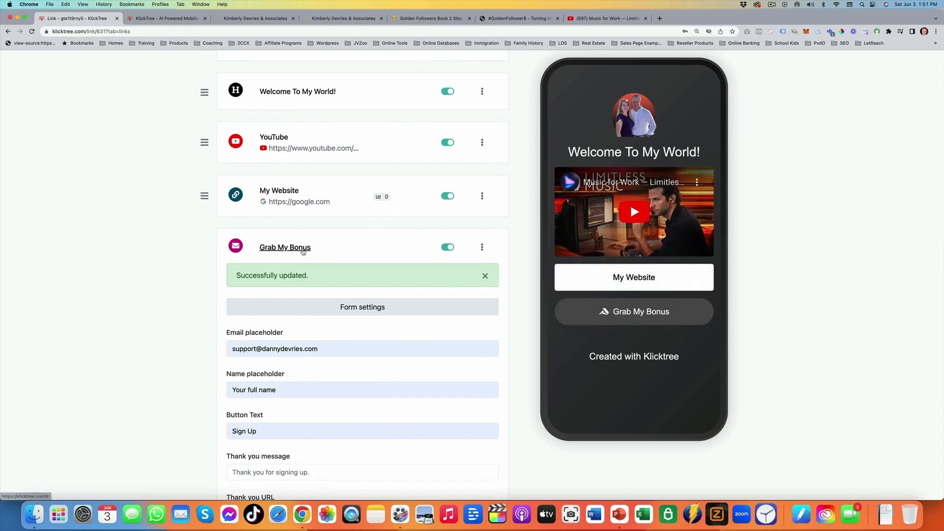
{"action": "left_click", "coordinate": [302, 250]}
Step: Add an image block with the #Golden Followers exclusive training picture
{"action": "scroll", "coordinate": [427, 249], "scroll_direction": "up", "scroll_amount": 5}
{"action": "left_click", "coordinate": [479, 244]}
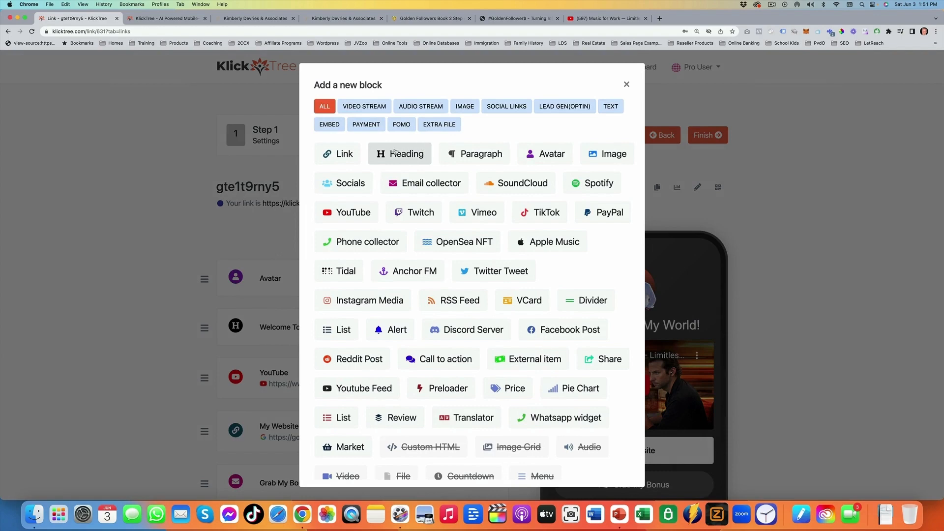
{"action": "left_click", "coordinate": [598, 155]}
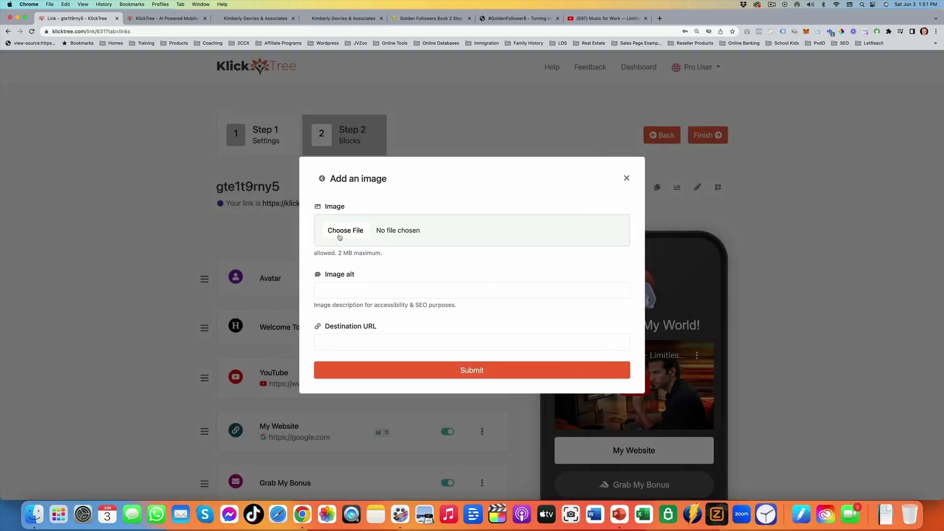
{"action": "left_click", "coordinate": [344, 231]}
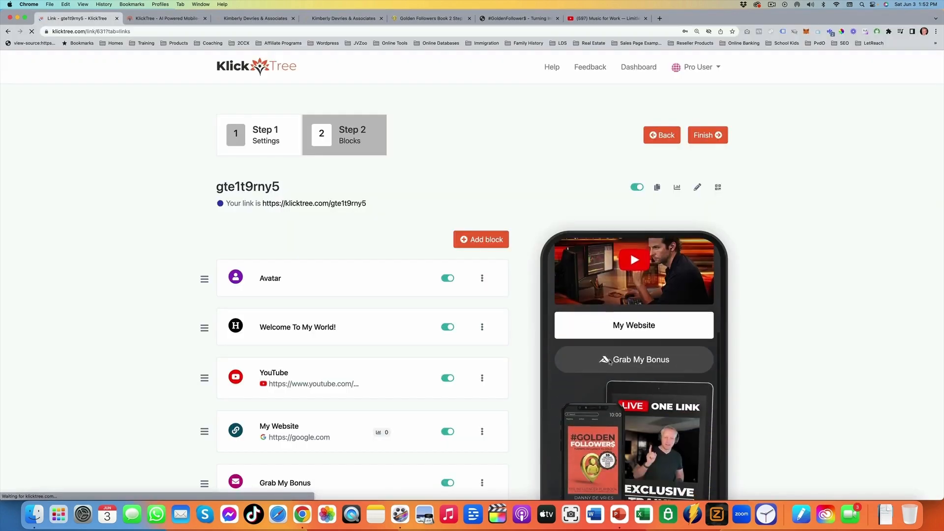
{"action": "scroll", "coordinate": [364, 271], "scroll_direction": "down", "scroll_amount": 5}
Step: Add a VCard block, using the contact's first name as the block name
{"action": "scroll", "coordinate": [642, 334], "scroll_direction": "down", "scroll_amount": 1}
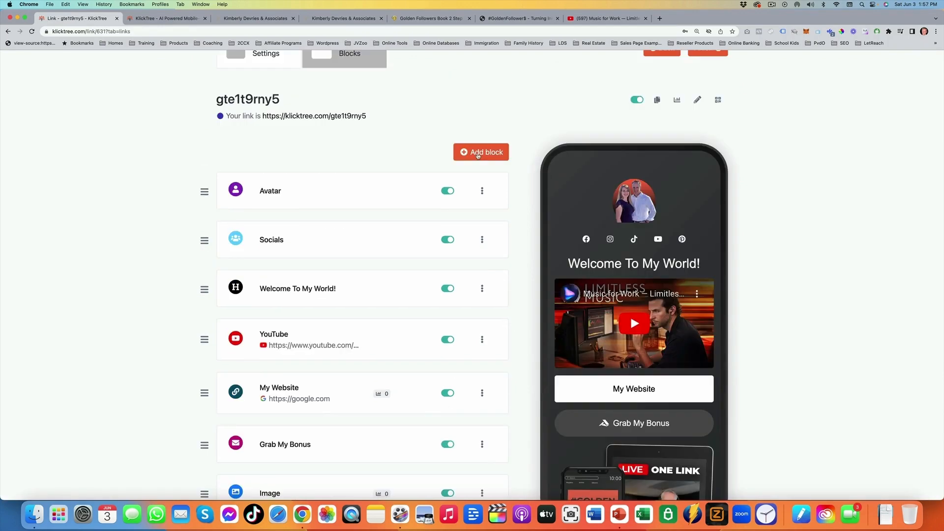
{"action": "left_click", "coordinate": [478, 154]}
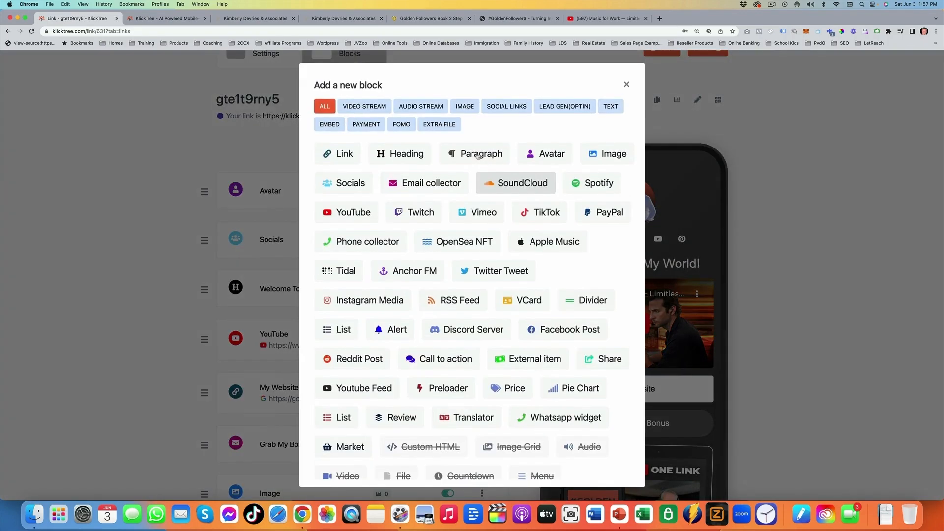
{"action": "left_click", "coordinate": [528, 302]}
{"action": "left_click", "coordinate": [396, 289]}
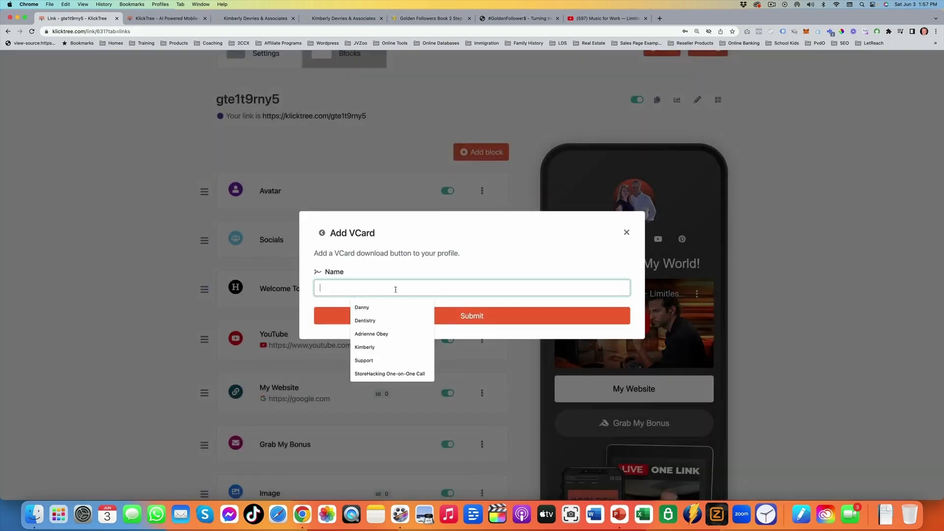
{"action": "left_click", "coordinate": [375, 347]}
{"action": "left_click", "coordinate": [467, 316]}
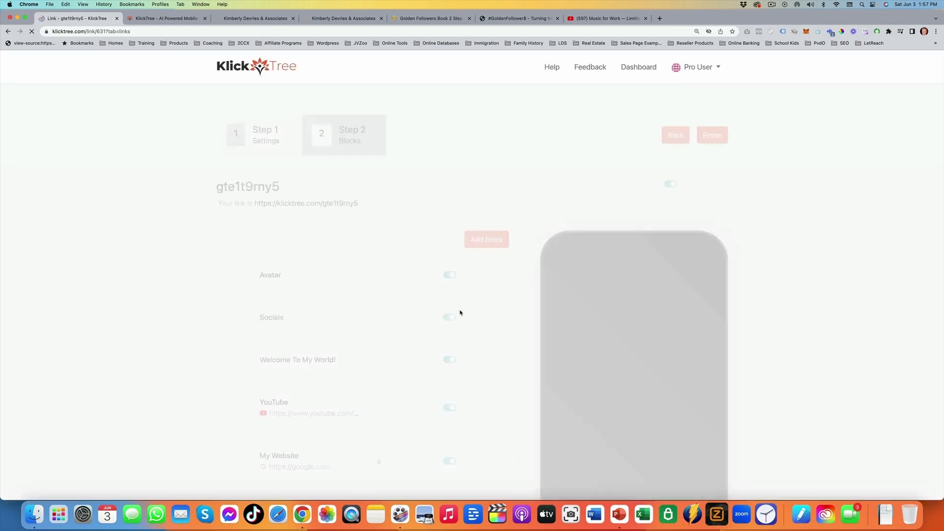
Step: Expand the new VCard block's Vcard settings and choose IMG_4223.jpg as its avatar
{"action": "scroll", "coordinate": [365, 299], "scroll_direction": "down", "scroll_amount": 5}
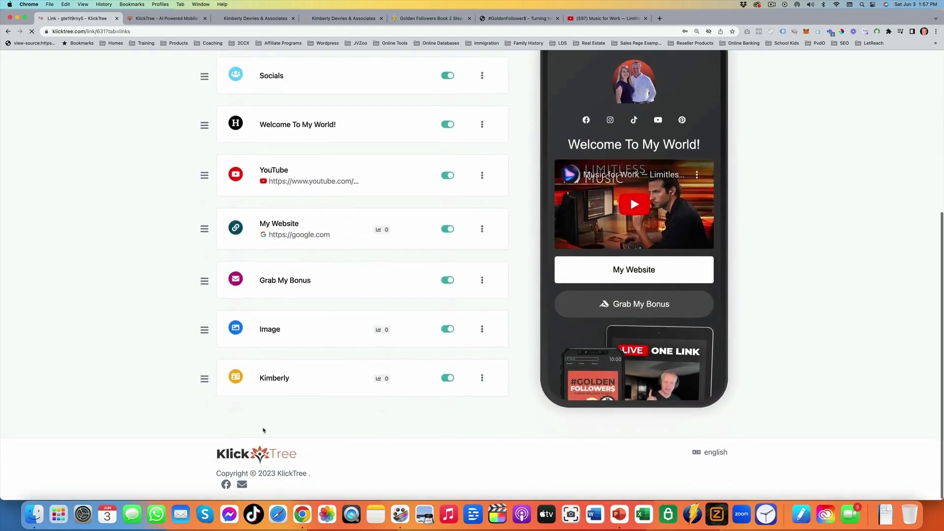
{"action": "left_click", "coordinate": [290, 378]}
{"action": "scroll", "coordinate": [304, 364], "scroll_direction": "down", "scroll_amount": 2}
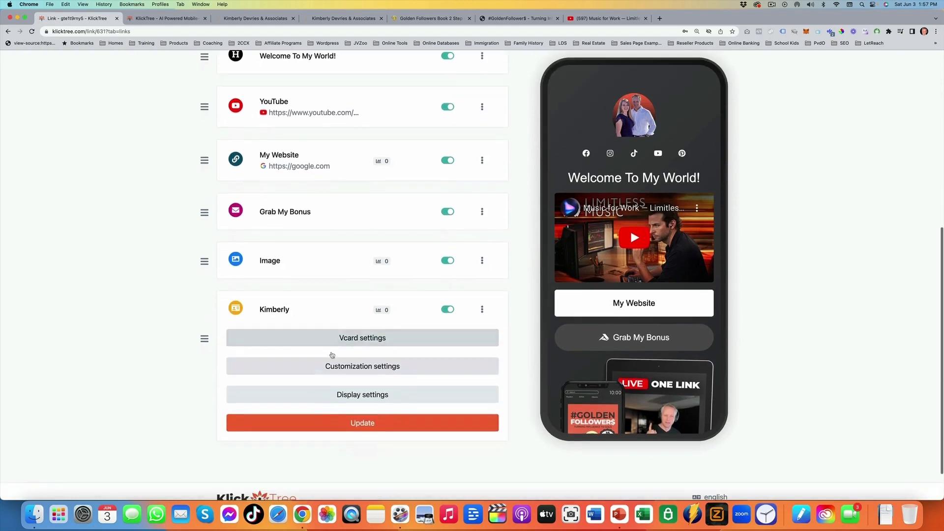
{"action": "left_click", "coordinate": [276, 337]}
{"action": "scroll", "coordinate": [260, 382], "scroll_direction": "down", "scroll_amount": 3}
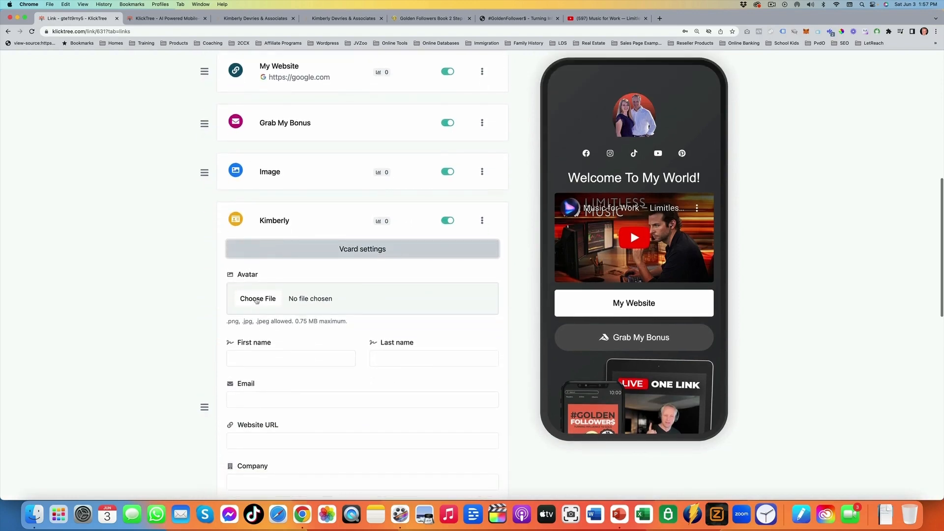
{"action": "left_click", "coordinate": [275, 300]}
{"action": "scroll", "coordinate": [540, 263], "scroll_direction": "down", "scroll_amount": 1}
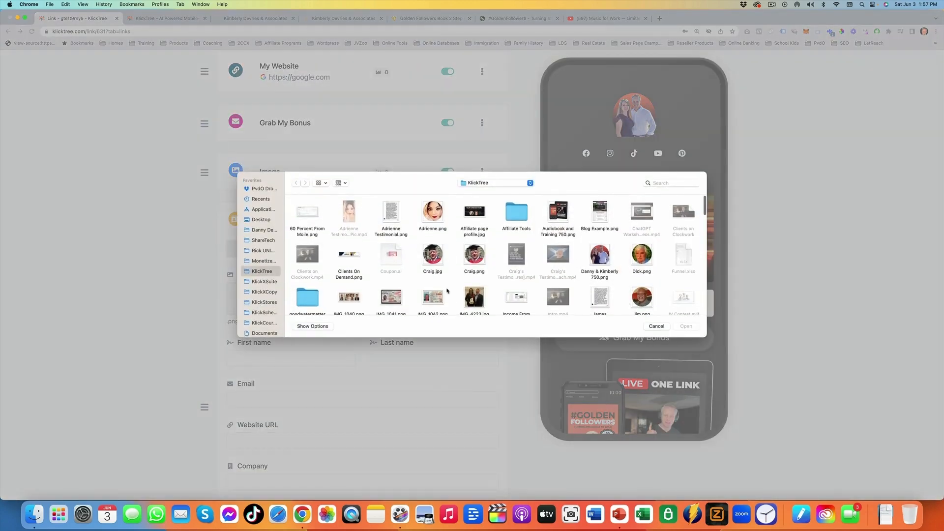
{"action": "scroll", "coordinate": [447, 290], "scroll_direction": "down", "scroll_amount": 2}
{"action": "double_click", "coordinate": [474, 270]}
Step: Autofill the VCard's contact, company and address fields, replace the first name with the contact's, and save the block without storing the address in the browser
{"action": "left_click", "coordinate": [269, 358]}
{"action": "left_click", "coordinate": [305, 172]}
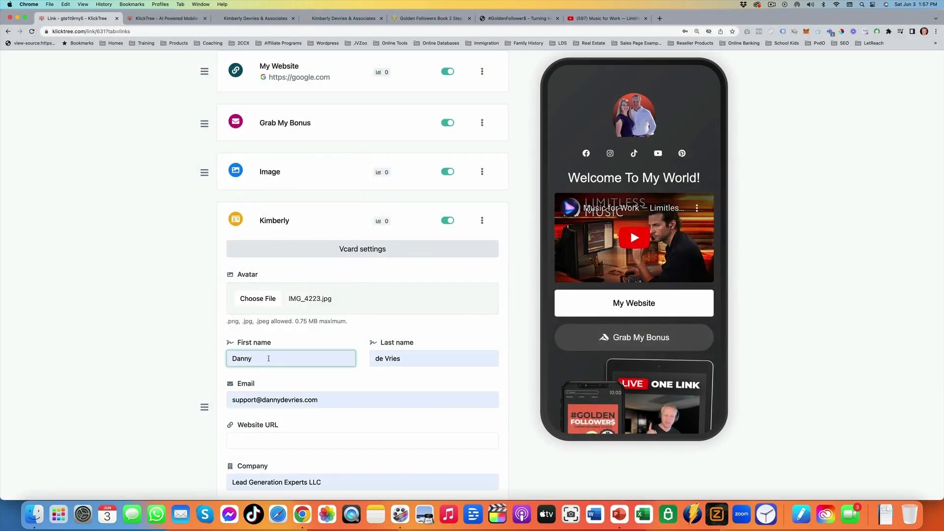
{"action": "double_click", "coordinate": [269, 358]}
{"action": "type", "text": "Kimberly"}
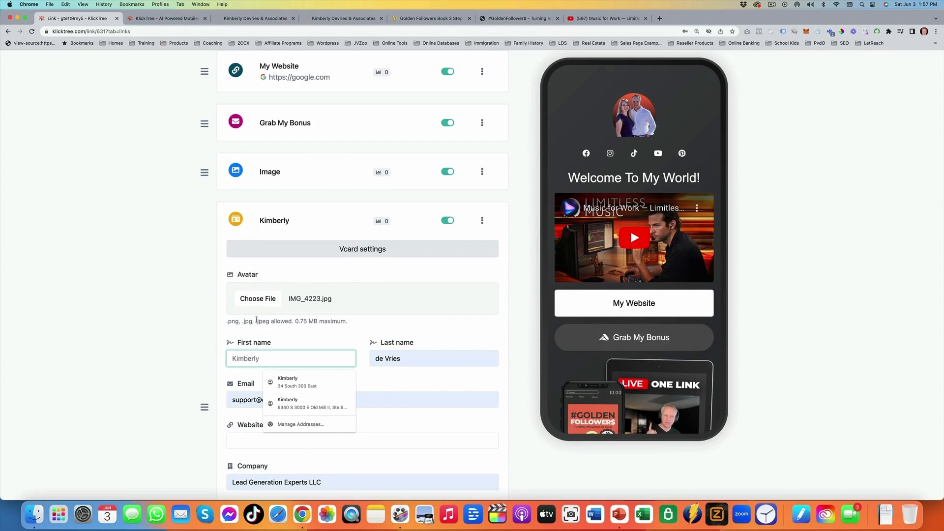
{"action": "scroll", "coordinate": [256, 320], "scroll_direction": "down", "scroll_amount": 10}
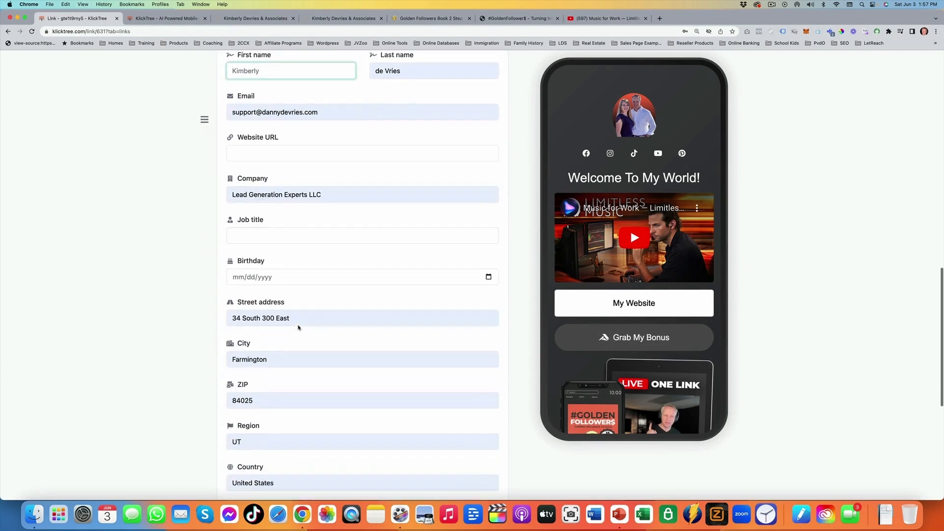
{"action": "scroll", "coordinate": [398, 362], "scroll_direction": "down", "scroll_amount": 2}
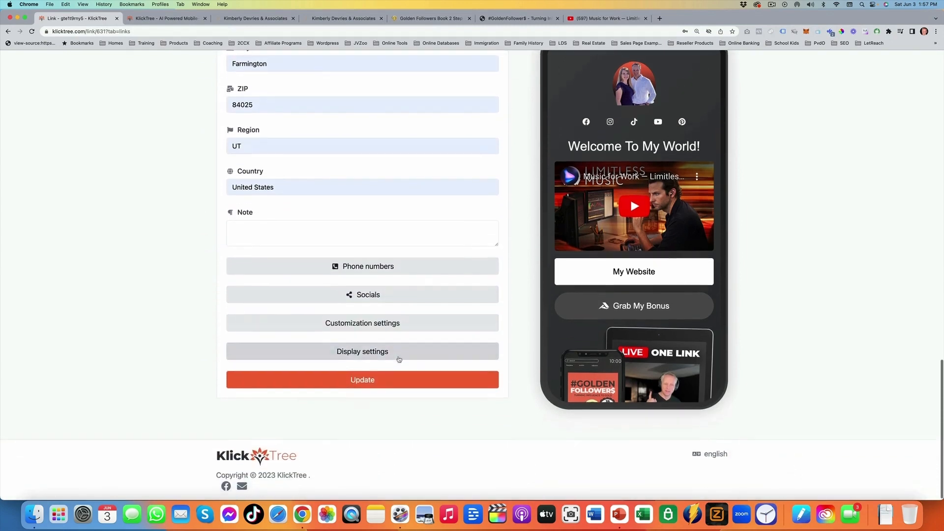
{"action": "left_click", "coordinate": [425, 373]}
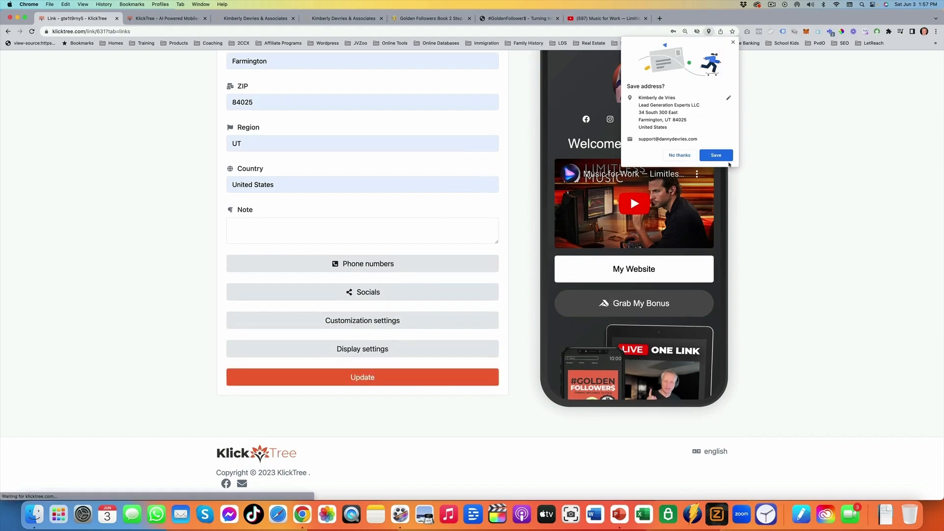
{"action": "left_click", "coordinate": [679, 154]}
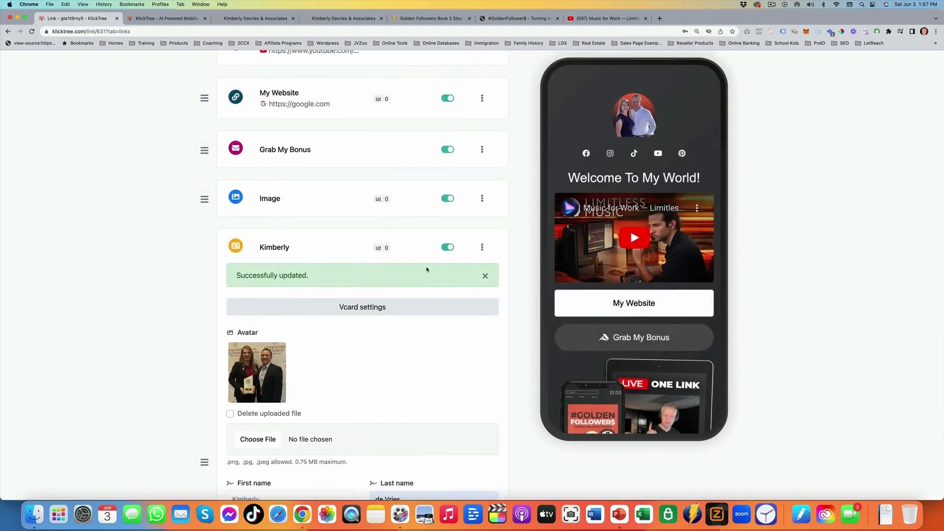
Step: Rename the VCard block to "Grab My VCard" in its customization settings and save it
{"action": "scroll", "coordinate": [629, 428], "scroll_direction": "down", "scroll_amount": 8}
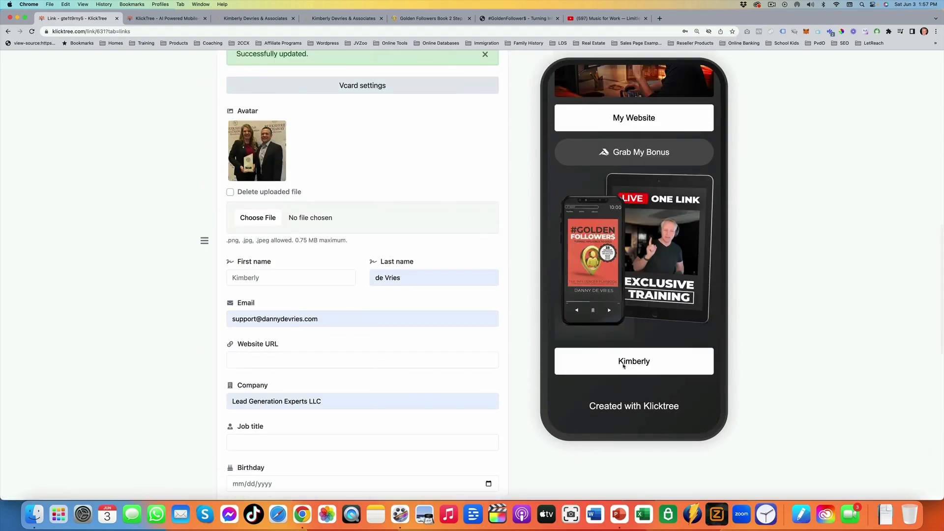
{"action": "scroll", "coordinate": [351, 344], "scroll_direction": "down", "scroll_amount": 10}
{"action": "left_click", "coordinate": [351, 417]}
{"action": "left_click_drag", "start_coordinate": [351, 418], "coordinate": [212, 418]}
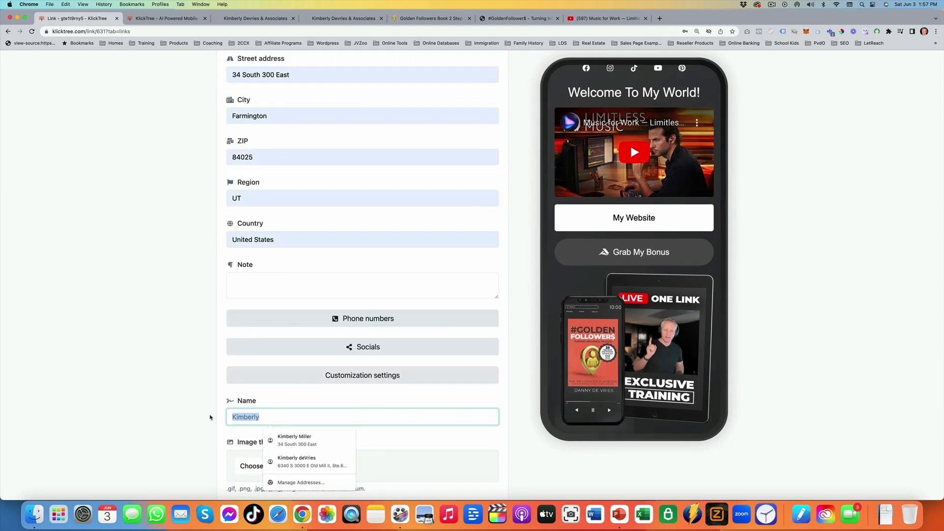
{"action": "type", "text": "Grab My VCard"}
{"action": "scroll", "coordinate": [329, 381], "scroll_direction": "down", "scroll_amount": 5}
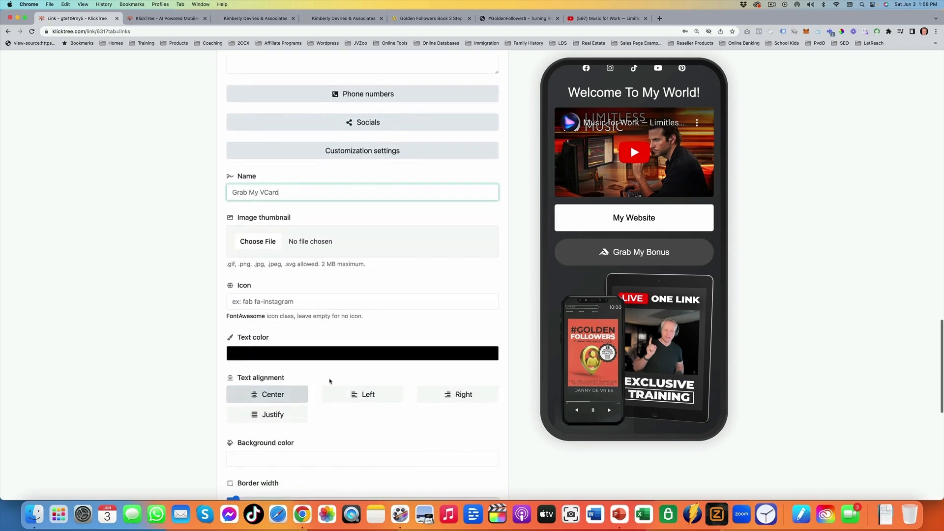
{"action": "scroll", "coordinate": [329, 381], "scroll_direction": "down", "scroll_amount": 8}
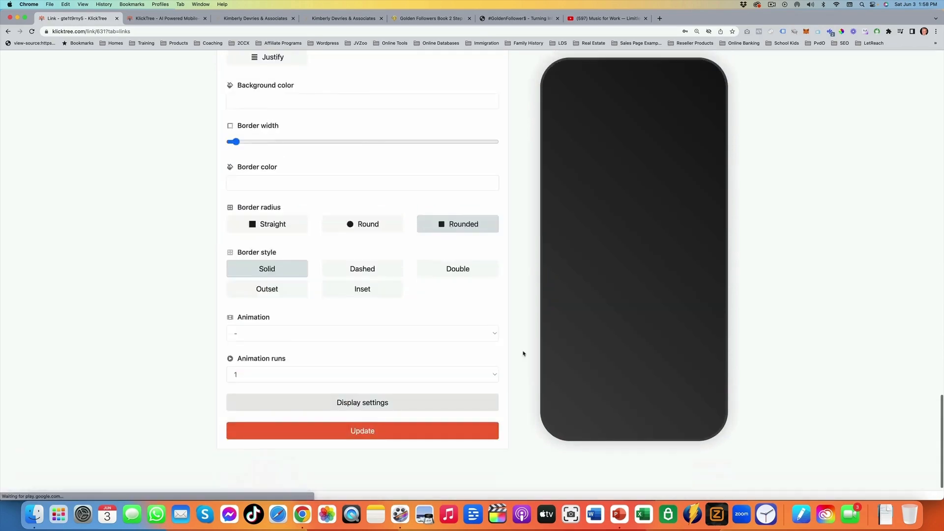
{"action": "scroll", "coordinate": [655, 336], "scroll_direction": "down", "scroll_amount": 5}
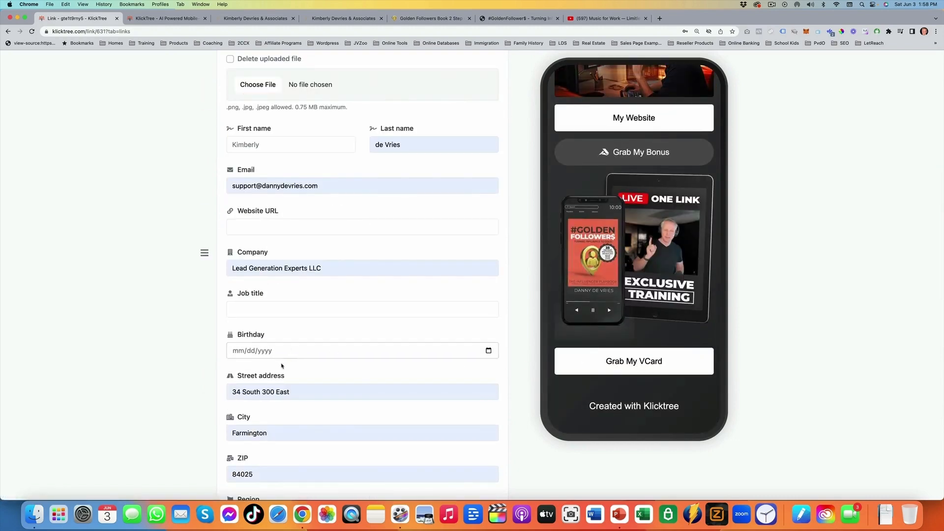
Step: Collapse the VCard block and move it between the Socials block and the Welcome To My World! heading
{"action": "scroll", "coordinate": [281, 352], "scroll_direction": "up", "scroll_amount": 8}
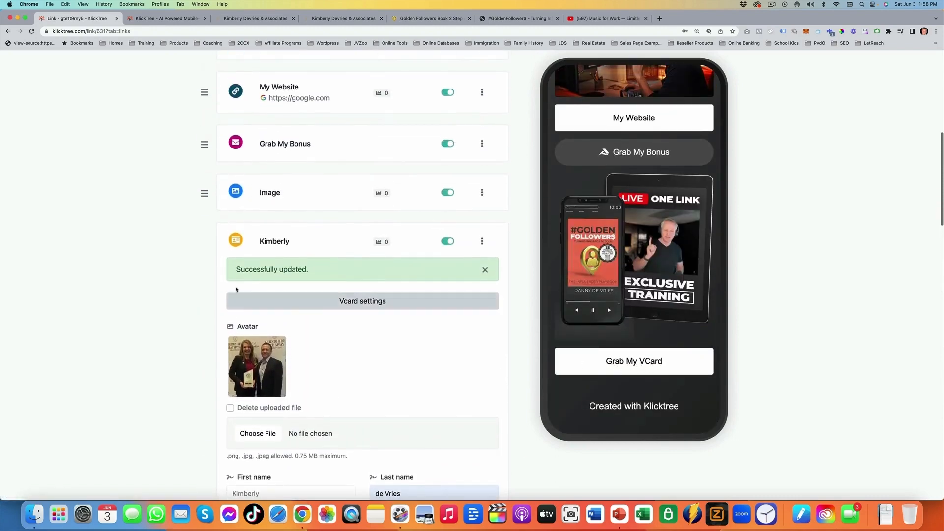
{"action": "left_click", "coordinate": [270, 241]}
{"action": "left_click_drag", "start_coordinate": [202, 378], "coordinate": [204, 101]}
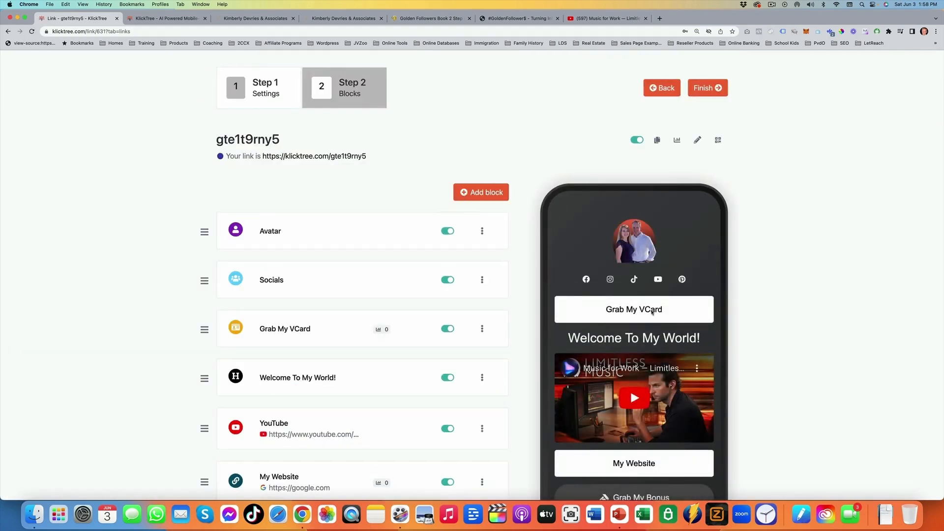